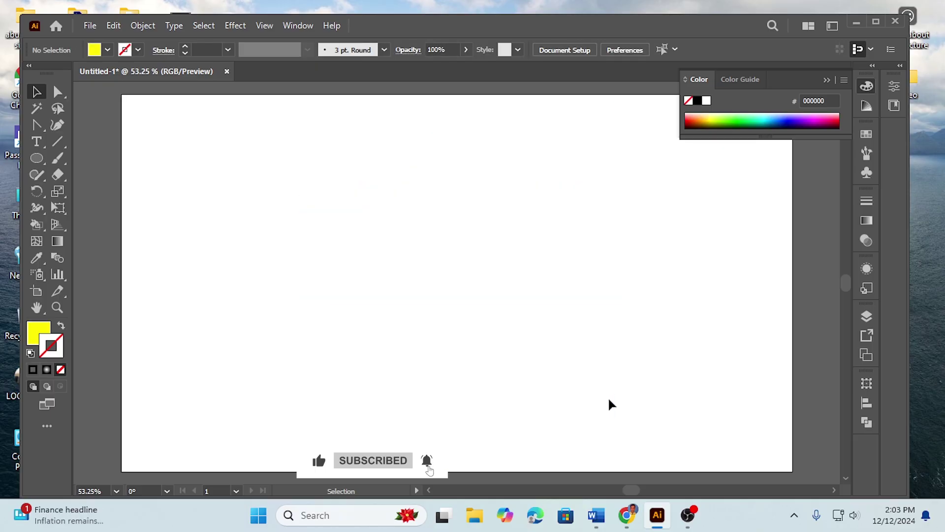
- Close the current document and create a new 1280 x 720 px RGB document from the recent custom preset
{"action": "left_click", "coordinate": [226, 71]}
{"action": "left_click", "coordinate": [533, 282]}
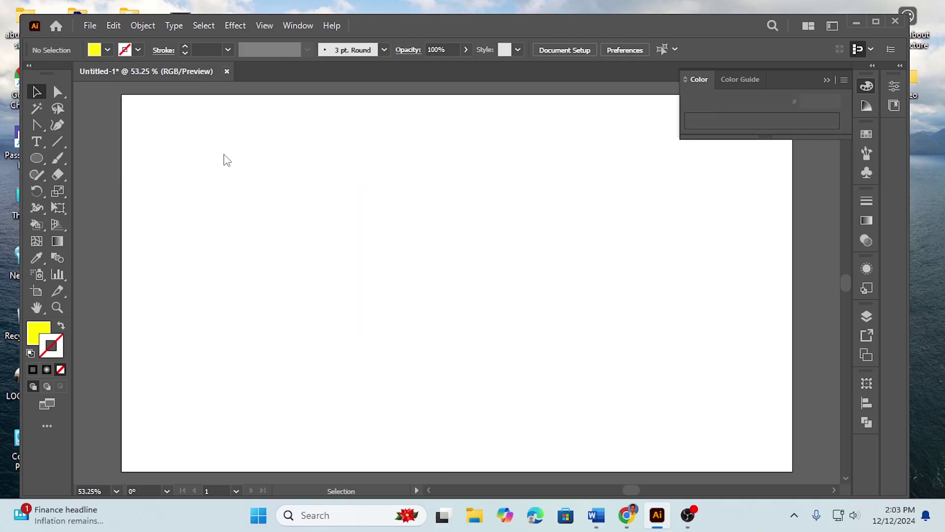
{"action": "left_click", "coordinate": [60, 120]}
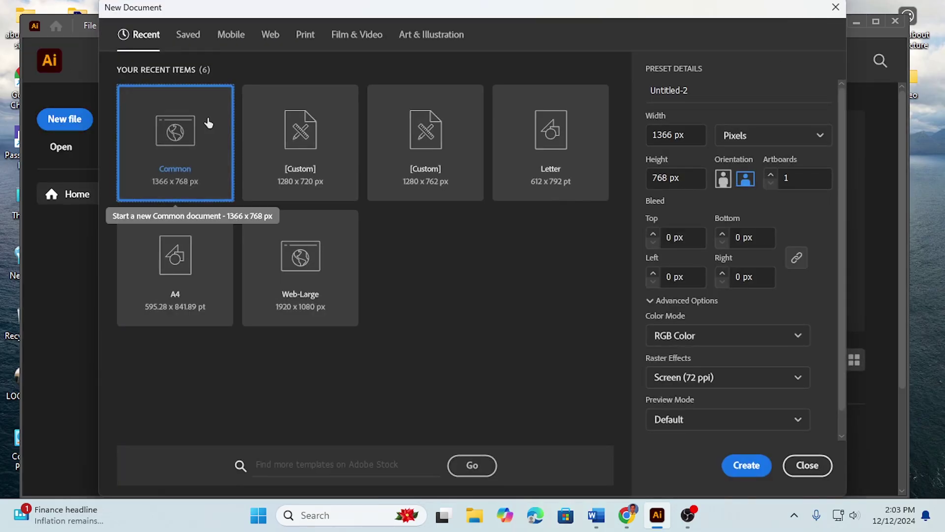
{"action": "left_click", "coordinate": [321, 164]}
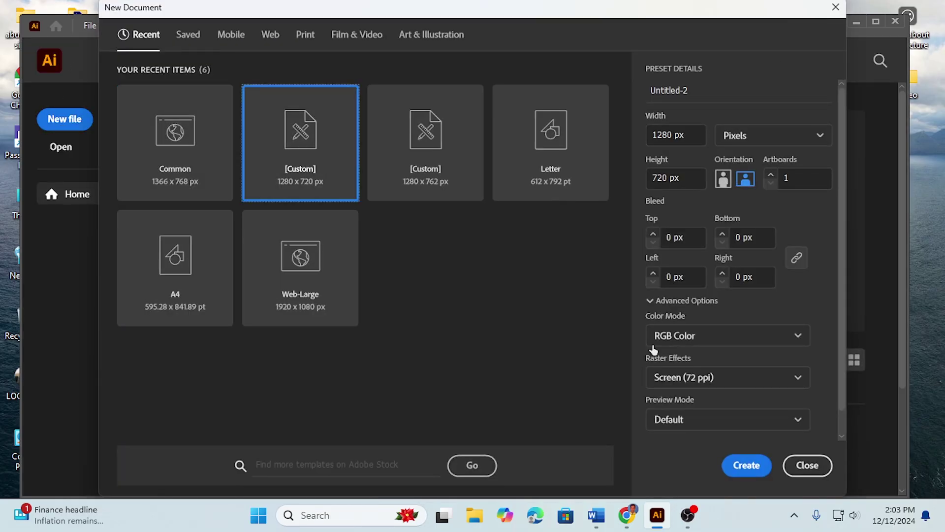
{"action": "left_click", "coordinate": [747, 466]}
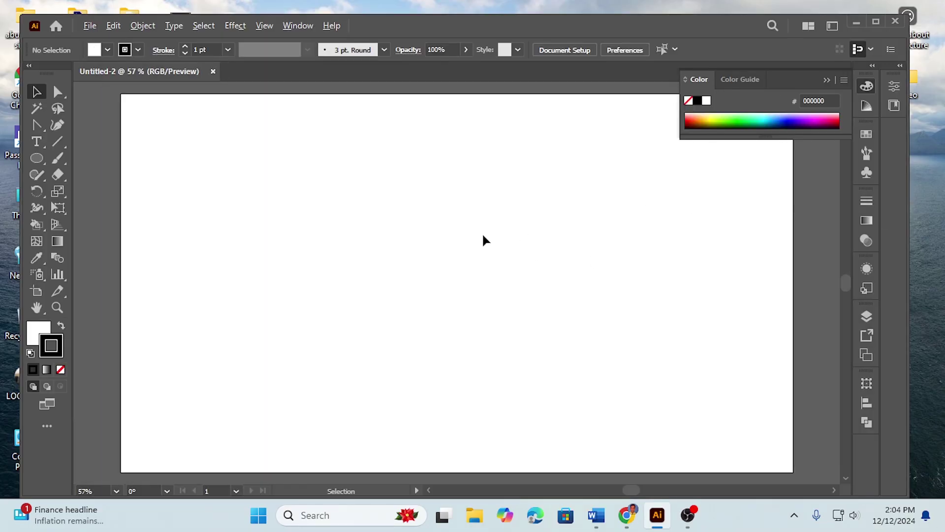
- Draw a circle in the upper-left area of the artboard and duplicate it to its right so the two circles overlap
{"action": "scroll", "coordinate": [483, 235], "scroll_direction": "down", "scroll_amount": 1, "text": "alt"}
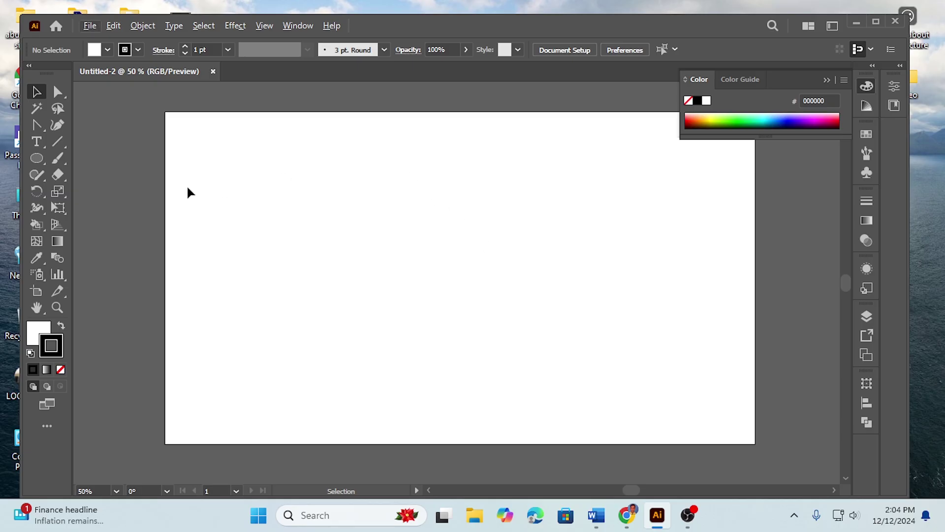
{"action": "left_click", "coordinate": [35, 158]}
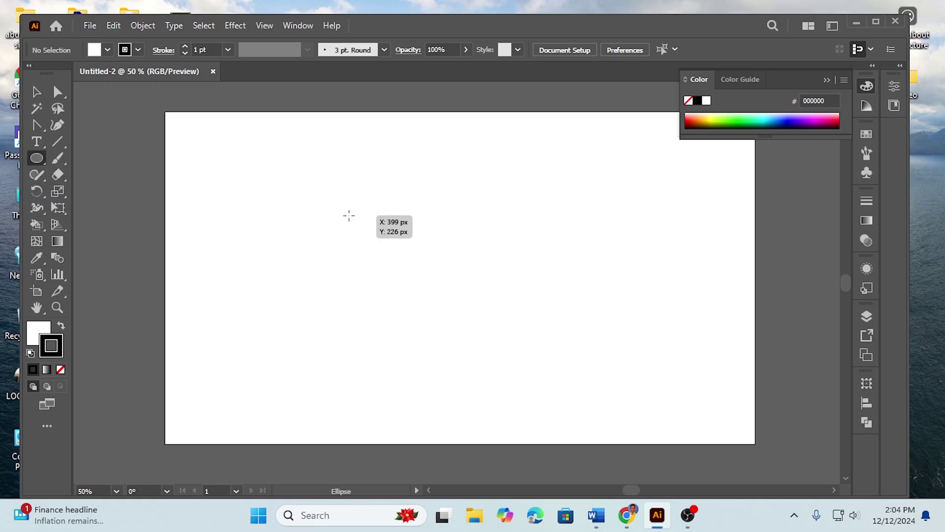
{"action": "left_click_drag", "start_coordinate": [350, 210], "coordinate": [401, 255]}
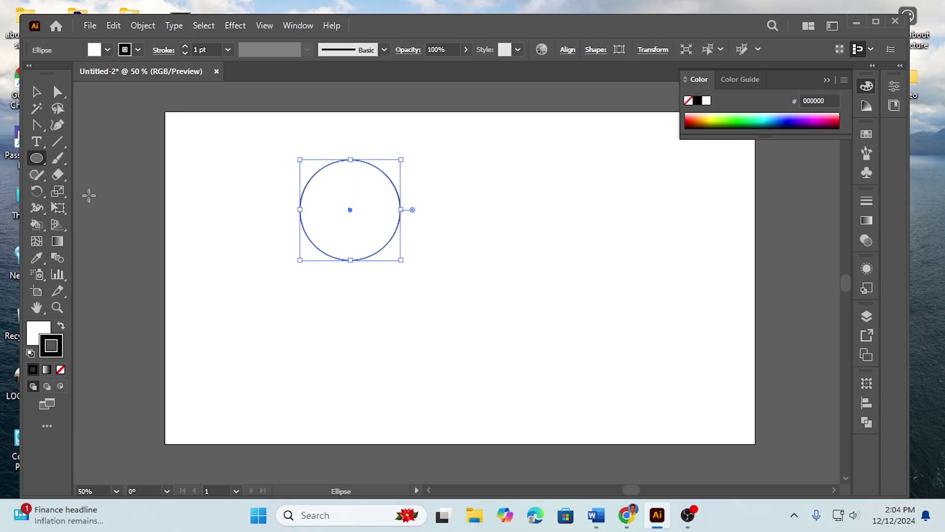
{"action": "left_click", "coordinate": [37, 95]}
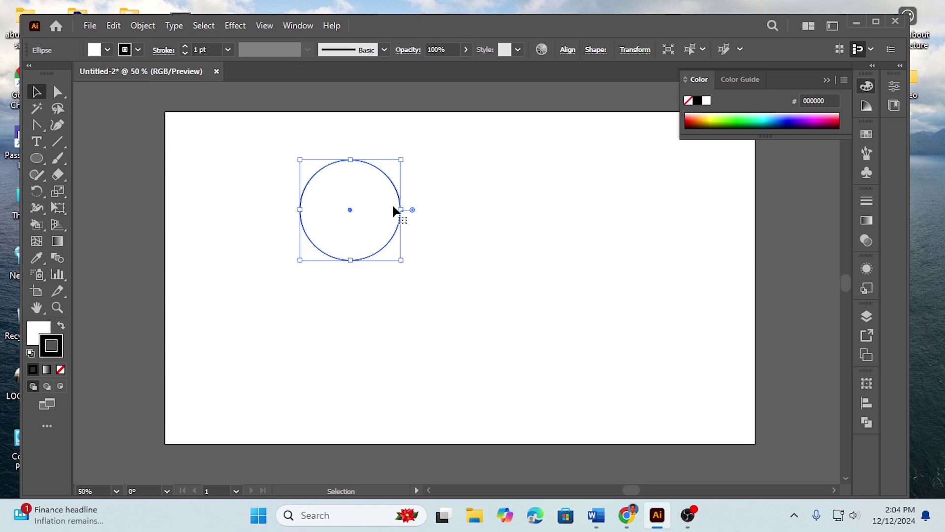
{"action": "left_click_drag", "start_coordinate": [397, 202], "coordinate": [456, 202]}
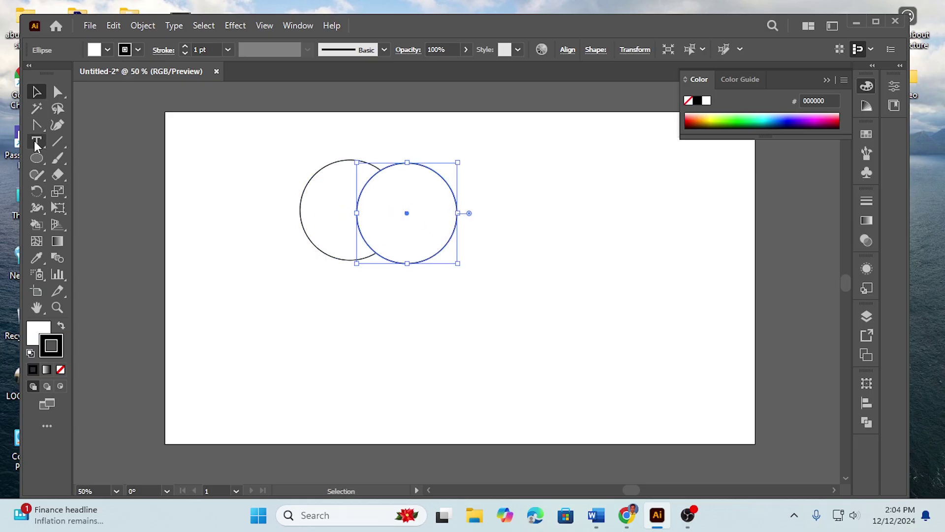
- Move the duplicated circle up level with the first one and select both circles
{"action": "left_click_drag", "start_coordinate": [224, 168], "coordinate": [487, 276]}
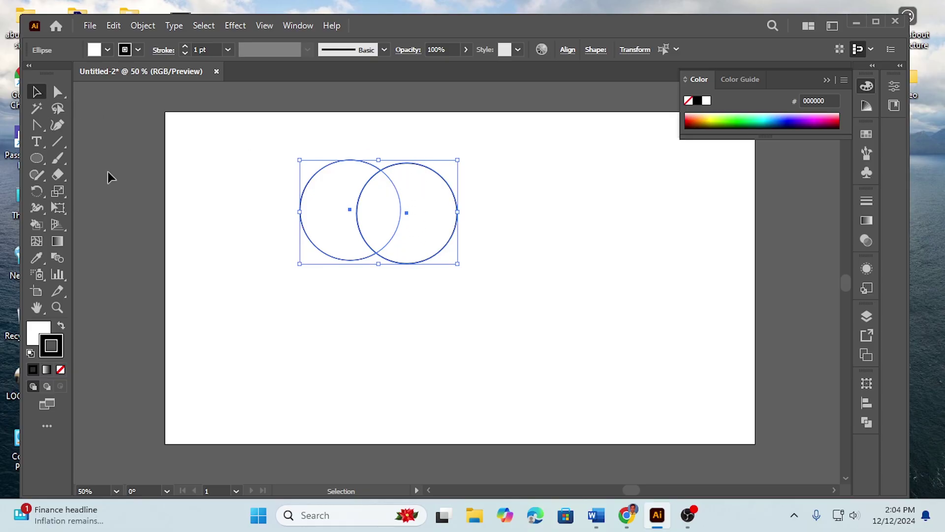
{"action": "left_click", "coordinate": [248, 202]}
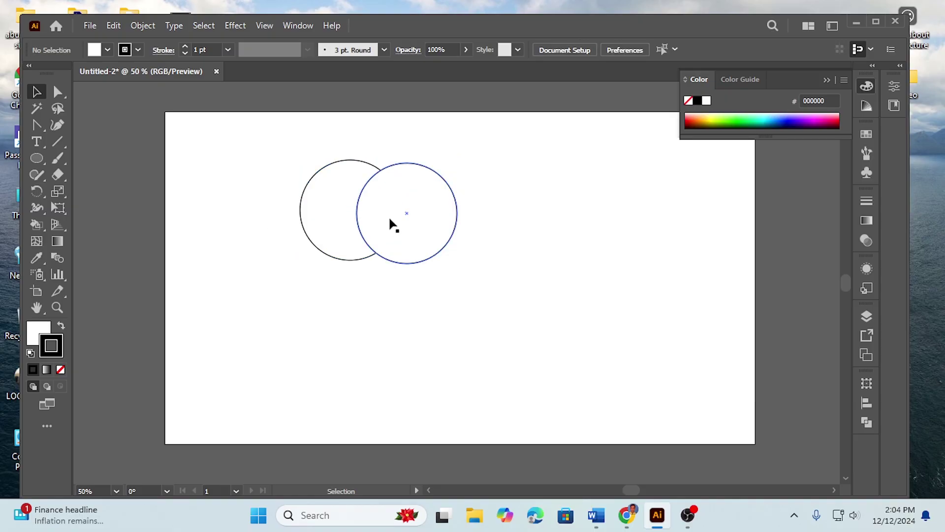
{"action": "left_click", "coordinate": [398, 161]}
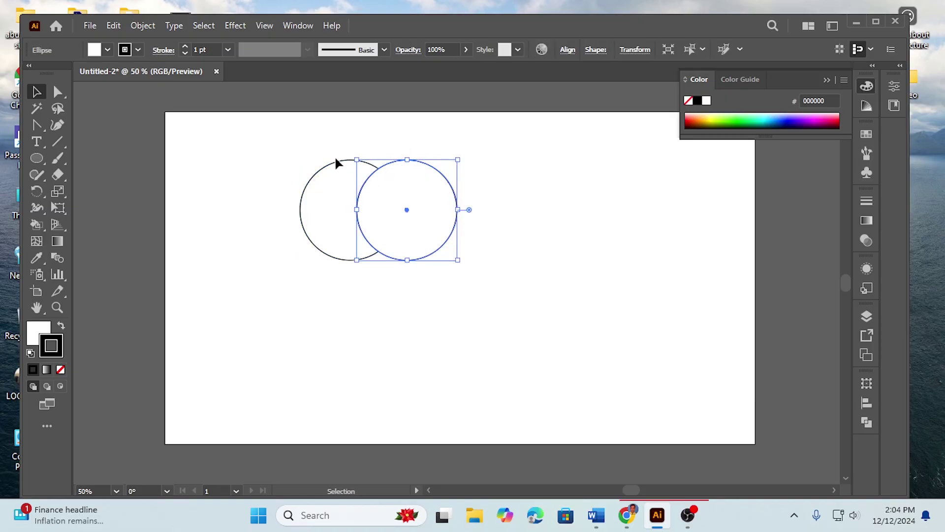
{"action": "left_click_drag", "start_coordinate": [235, 184], "coordinate": [494, 297]}
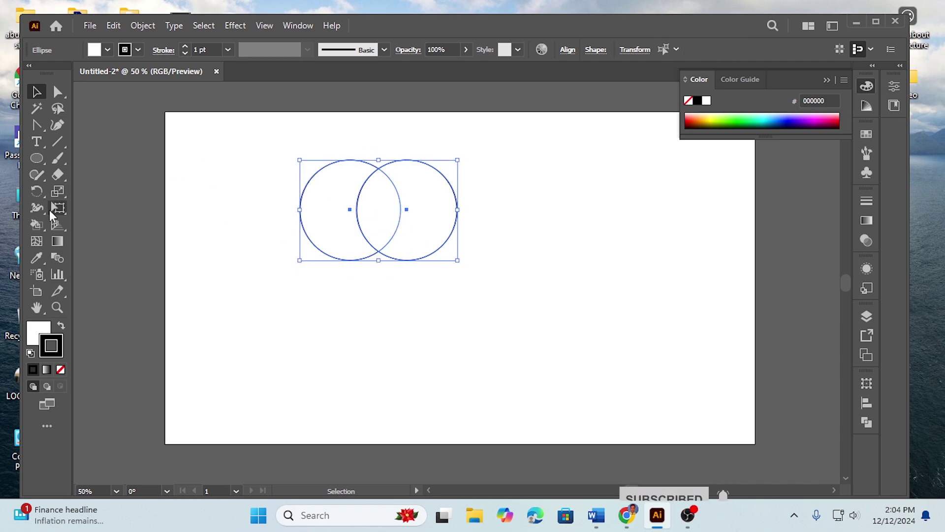
- Try removing the two outer crescents of the overlapping circles with the Shape Builder tool, and undo both removals
{"action": "left_click_drag", "start_coordinate": [37, 224], "coordinate": [117, 226]}
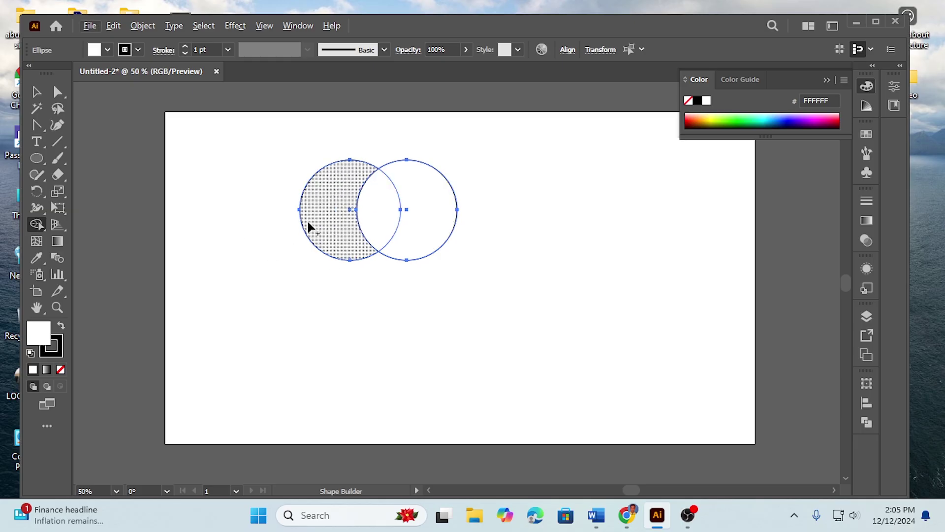
{"action": "left_click", "coordinate": [326, 228], "text": "alt"}
{"action": "left_click", "coordinate": [431, 211], "text": "alt"}
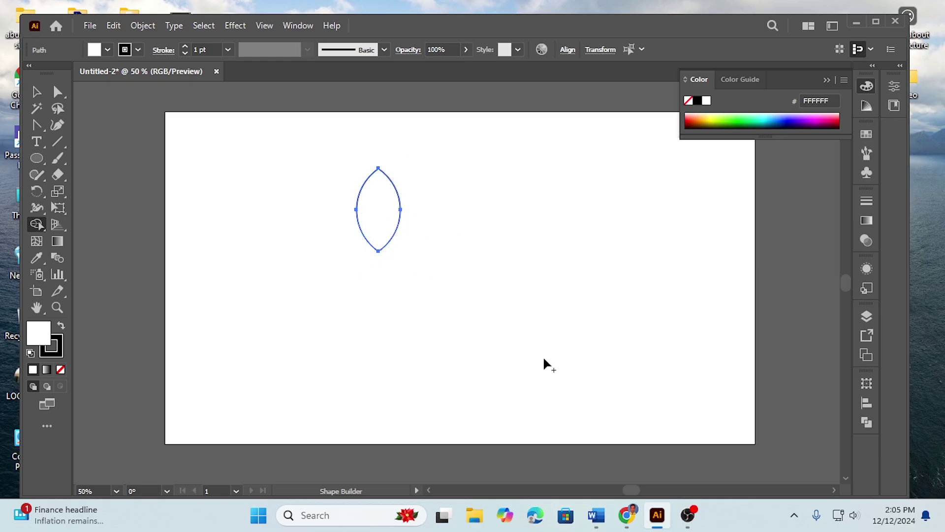
{"action": "key", "text": "ctrl+z"}
{"action": "key", "text": "ctrl+z"}
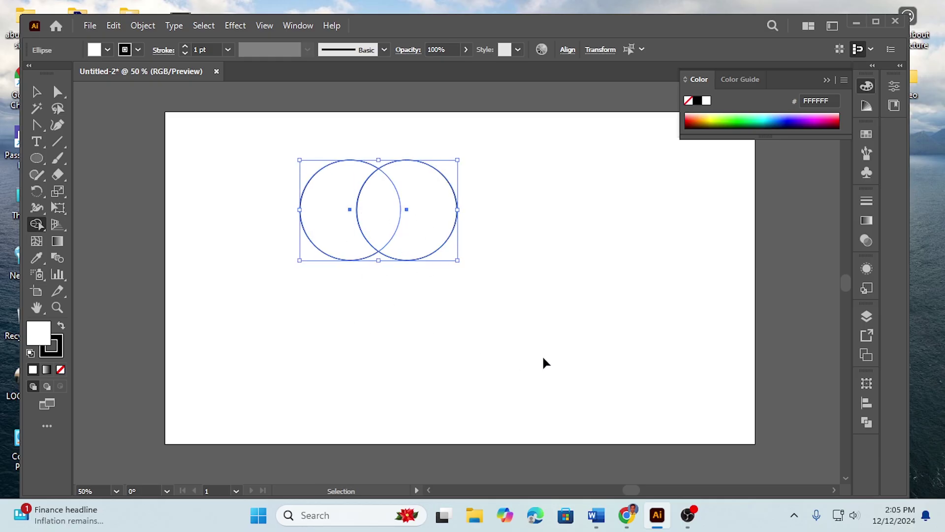
- Intersect the two circles with Pathfinder to get a petal shape and stretch it slightly downward from its bottom edge
{"action": "left_click", "coordinate": [866, 422]}
{"action": "left_click", "coordinate": [755, 415]}
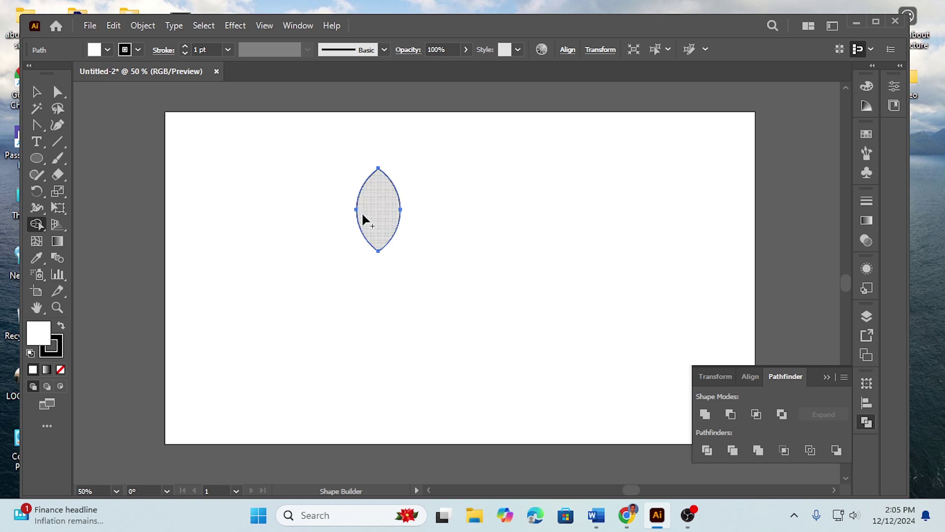
{"action": "left_click", "coordinate": [36, 96]}
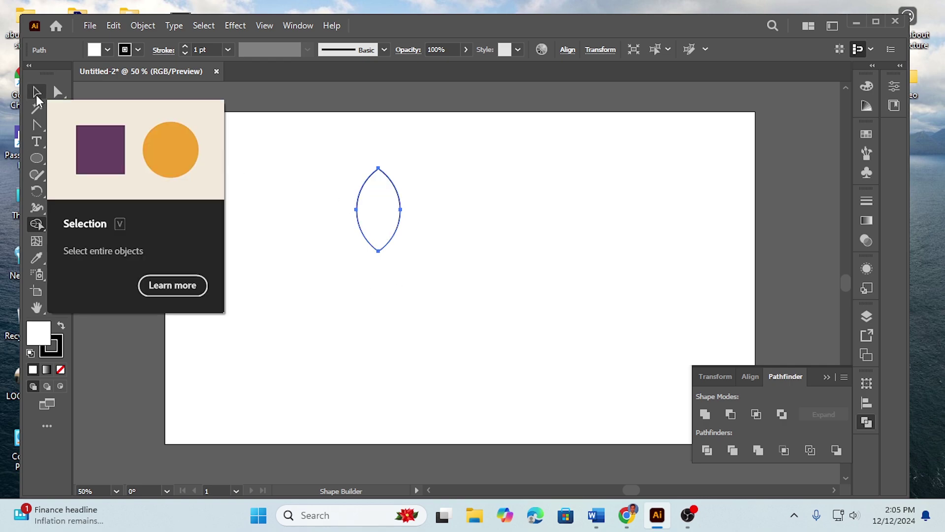
{"action": "left_click_drag", "start_coordinate": [303, 165], "coordinate": [438, 291]}
{"action": "left_click_drag", "start_coordinate": [308, 173], "coordinate": [437, 270]}
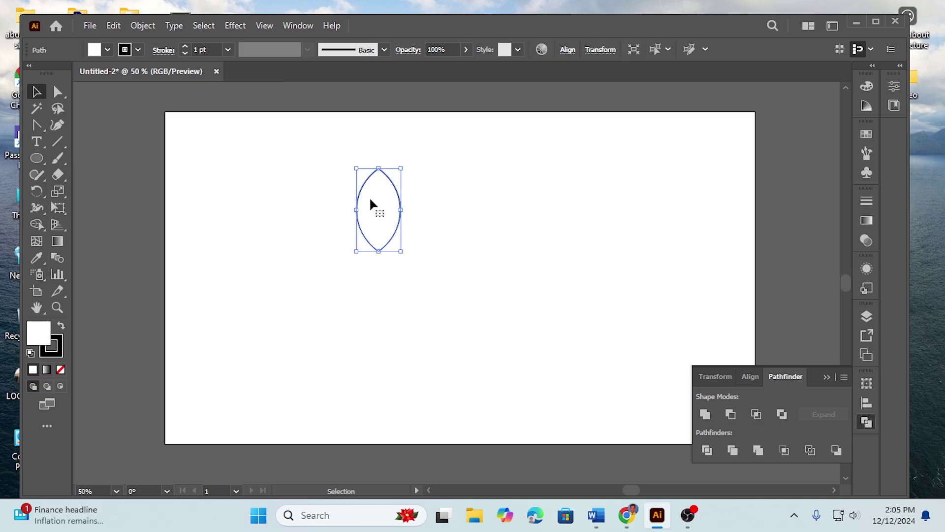
{"action": "left_click_drag", "start_coordinate": [378, 252], "coordinate": [378, 266]}
{"action": "left_click", "coordinate": [446, 235]}
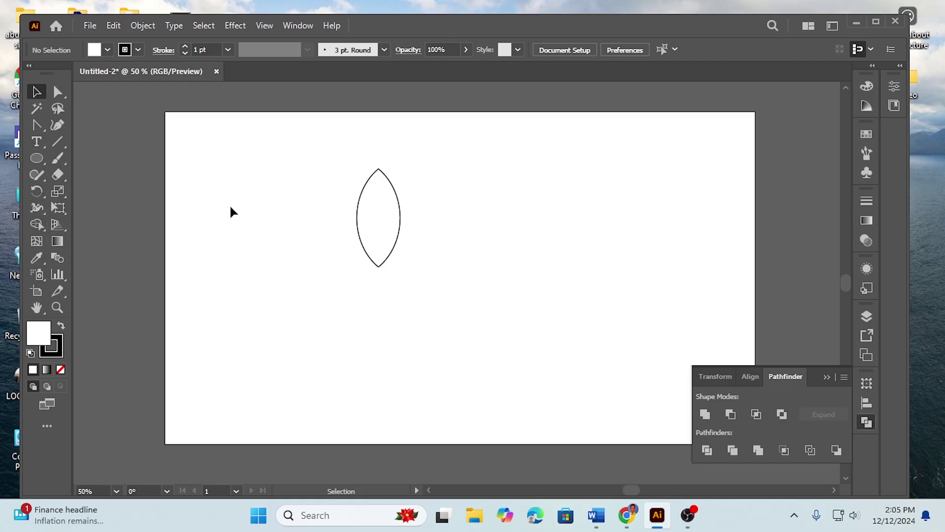
- Make a copy of the petal rotated 60° around its bottom anchor point
{"action": "left_click_drag", "start_coordinate": [345, 214], "coordinate": [460, 290]}
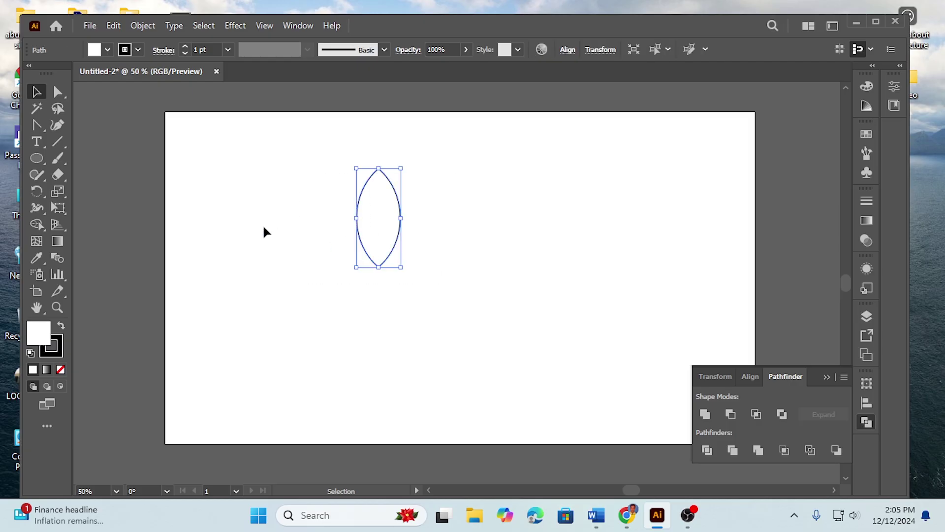
{"action": "left_click", "coordinate": [37, 192]}
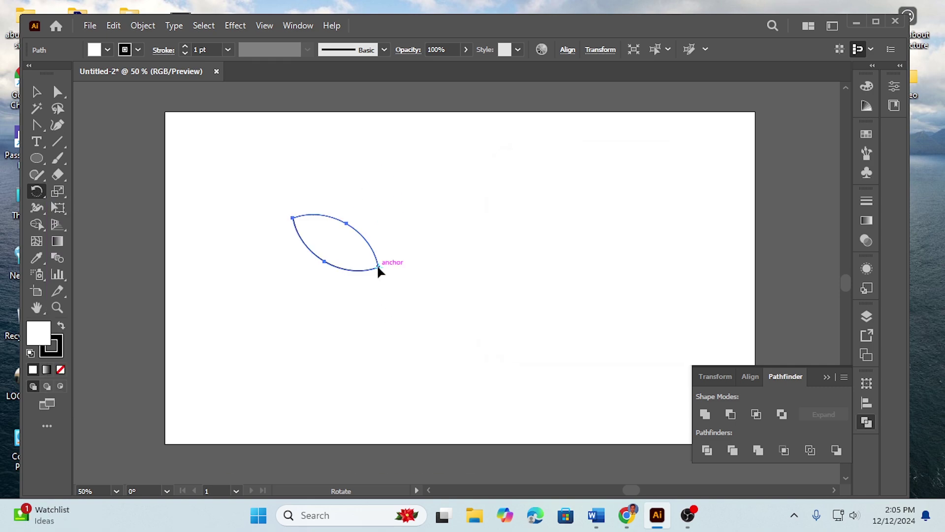
{"action": "left_click", "coordinate": [378, 267], "text": "alt"}
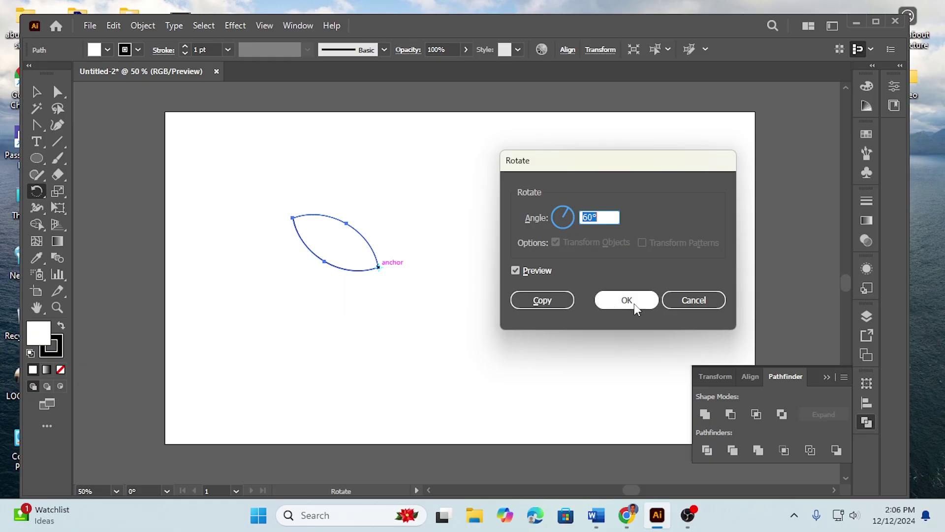
{"action": "left_click", "coordinate": [543, 296]}
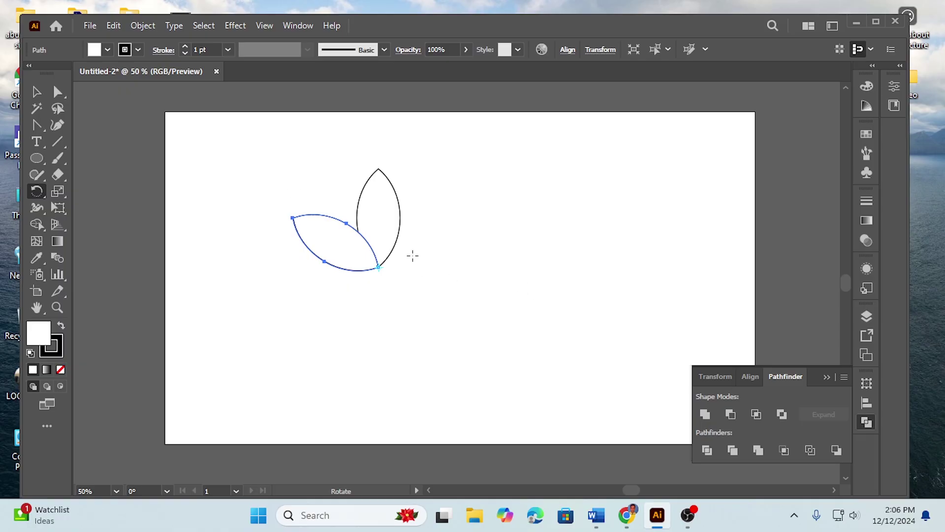
- Repeat the rotated copy four more times to complete a six-petal flower
{"action": "key", "text": "ctrl+d"}
{"action": "key", "text": "ctrl+d"}
{"action": "key", "text": "ctrl+d"}
{"action": "key", "text": "ctrl+d"}
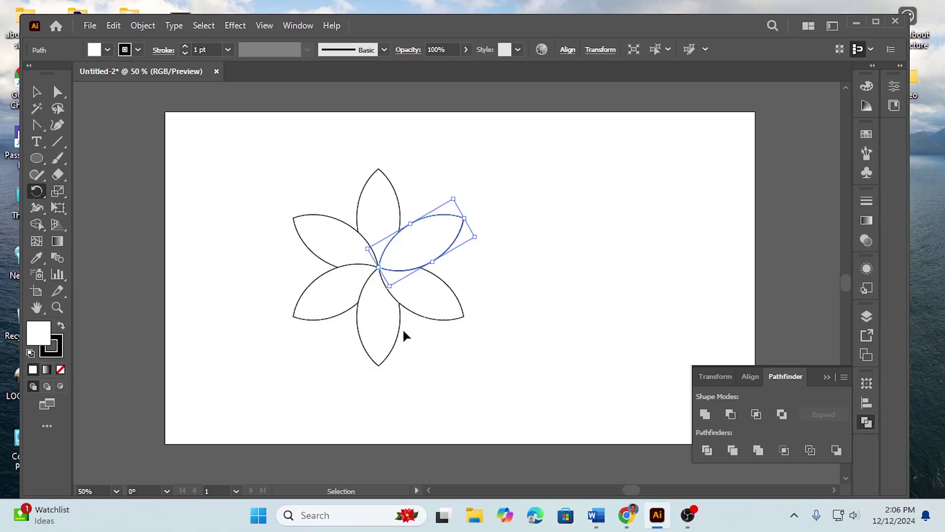
{"action": "key", "text": "r"}
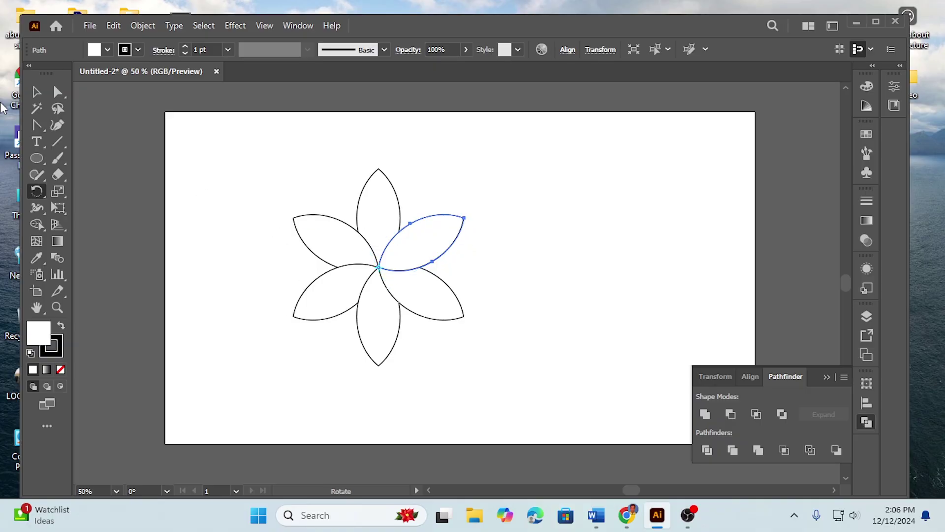
- Fill all six petals with a medium green swatch and deselect them
{"action": "left_click", "coordinate": [36, 92]}
{"action": "left_click_drag", "start_coordinate": [257, 186], "coordinate": [502, 351]}
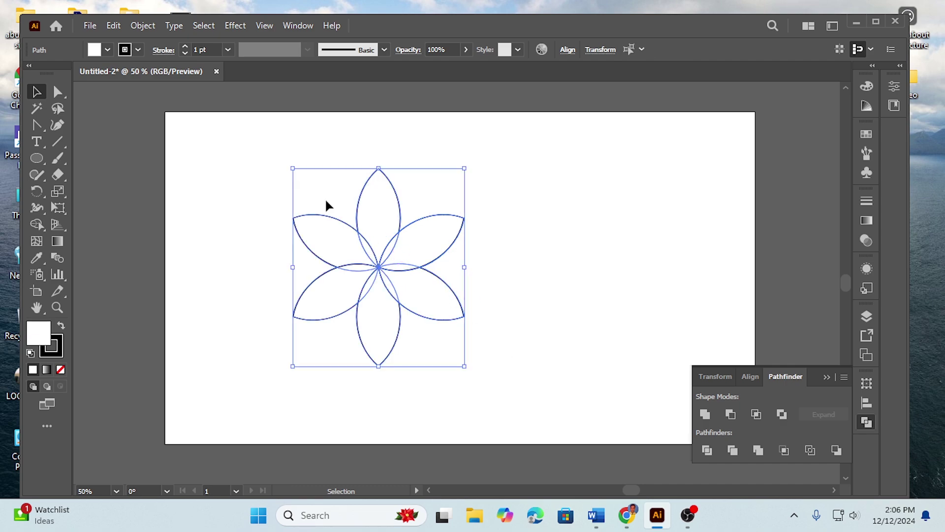
{"action": "left_click", "coordinate": [108, 49]}
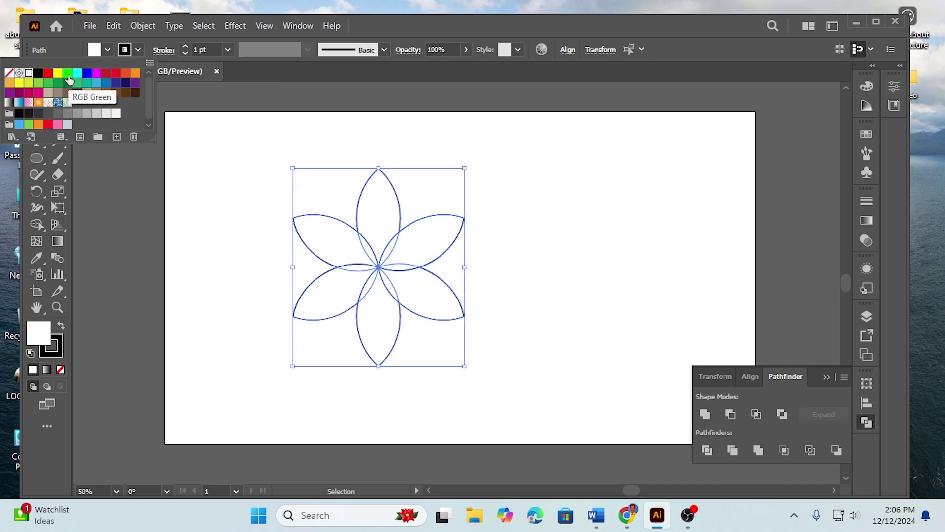
{"action": "left_click", "coordinate": [47, 84]}
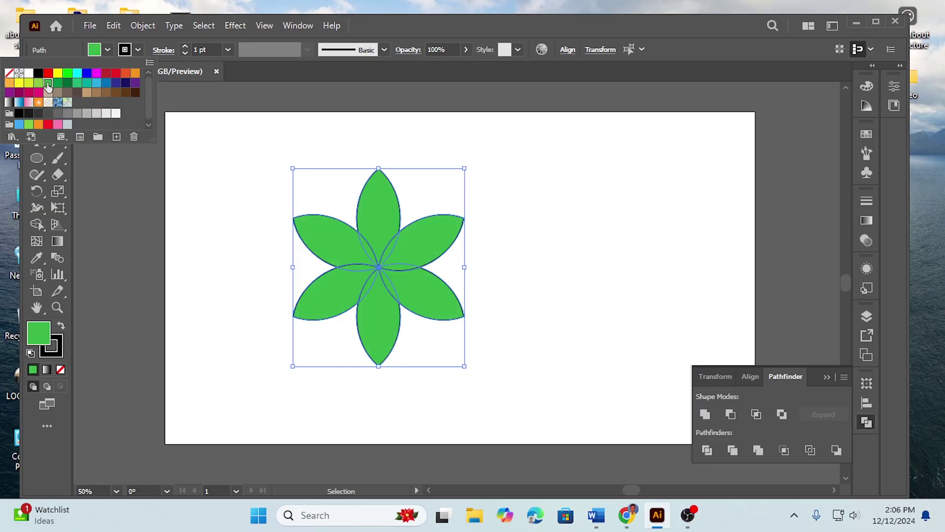
{"action": "left_click", "coordinate": [531, 220]}
{"action": "left_click", "coordinate": [532, 226]}
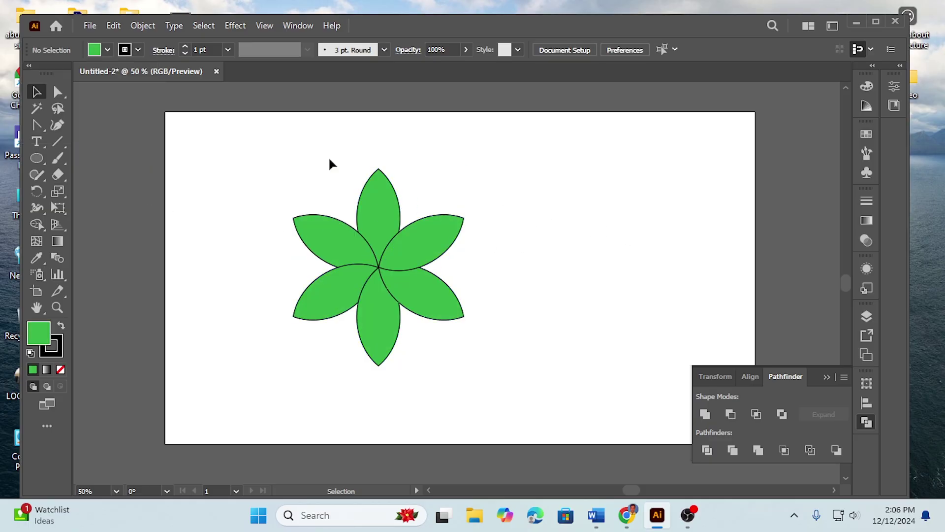
- Group the six petals and move the flower slightly right and down on the artboard
{"action": "left_click_drag", "start_coordinate": [283, 208], "coordinate": [512, 367]}
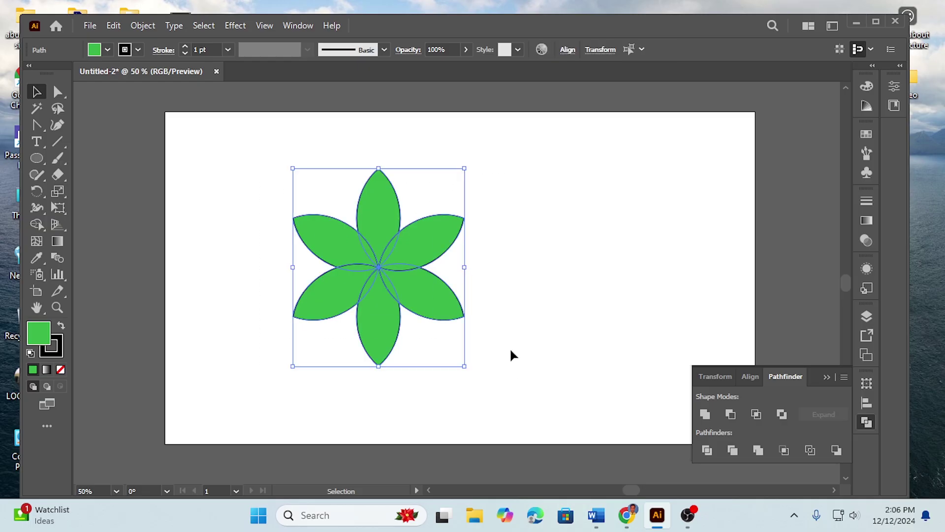
{"action": "right_click", "coordinate": [372, 245]}
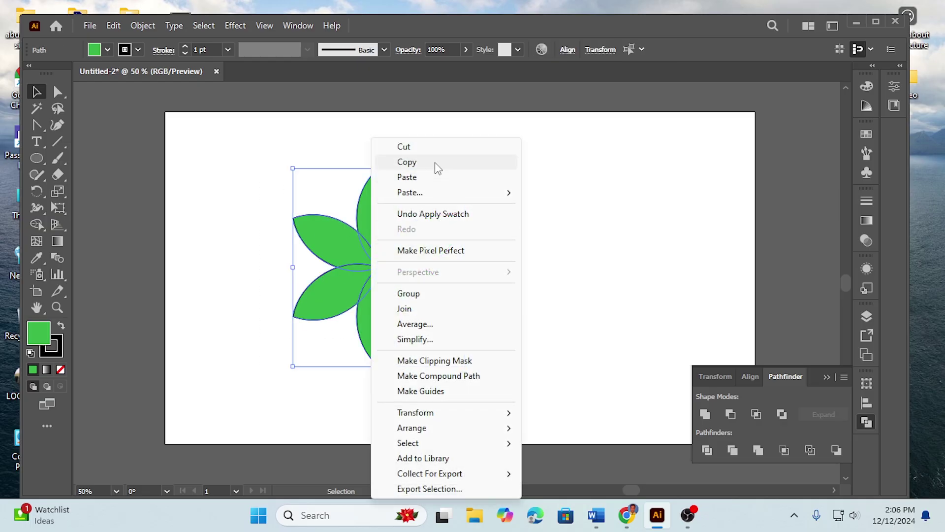
{"action": "left_click", "coordinate": [413, 295]}
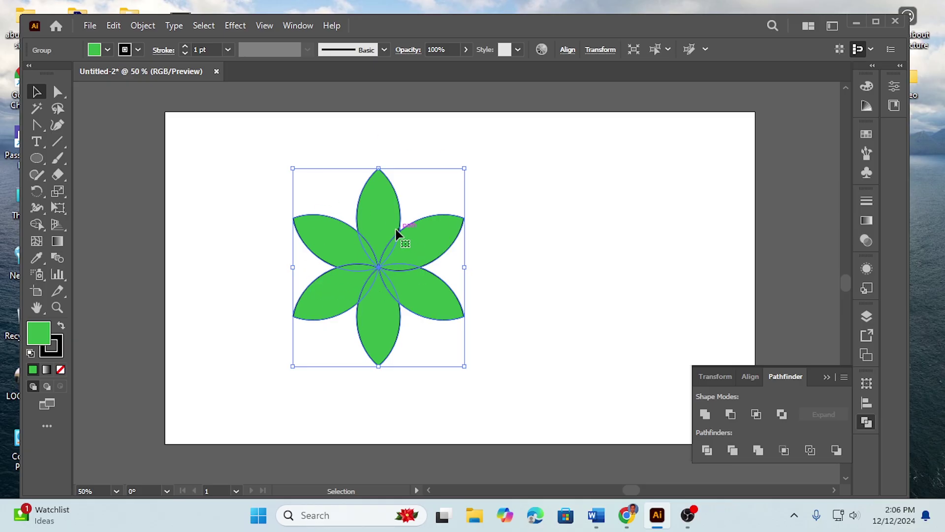
{"action": "left_click_drag", "start_coordinate": [379, 229], "coordinate": [399, 249]}
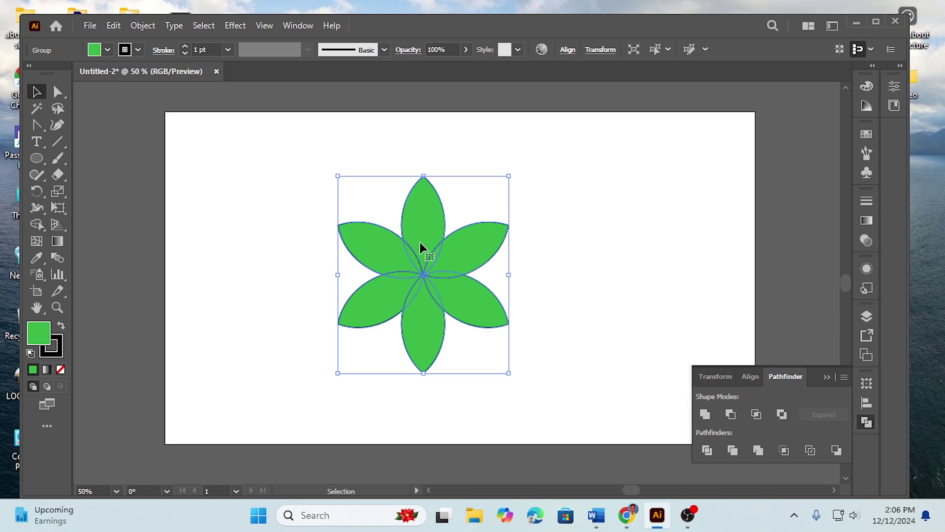
- Duplicate the green flower in front of itself and scale the copy around its centre to about two-thirds size
{"action": "left_click", "coordinate": [116, 29]}
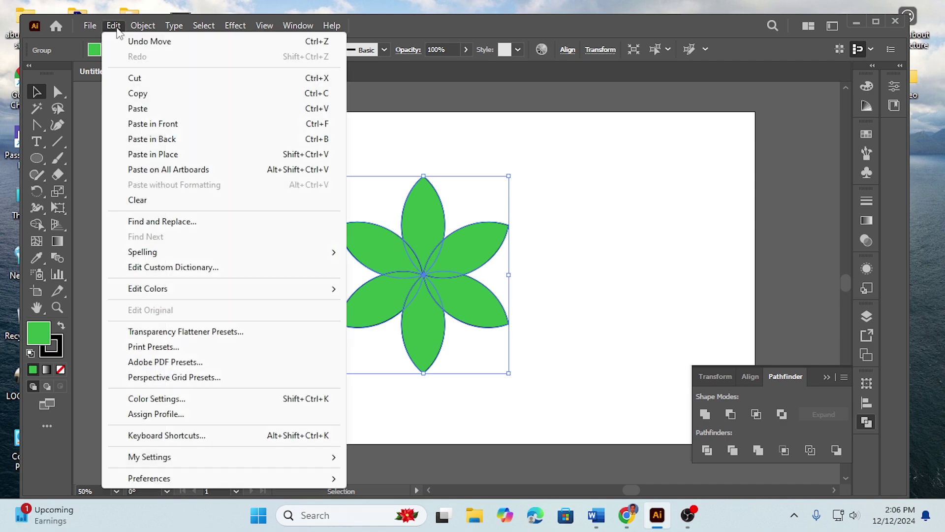
{"action": "left_click", "coordinate": [138, 93]}
{"action": "left_click", "coordinate": [113, 25]}
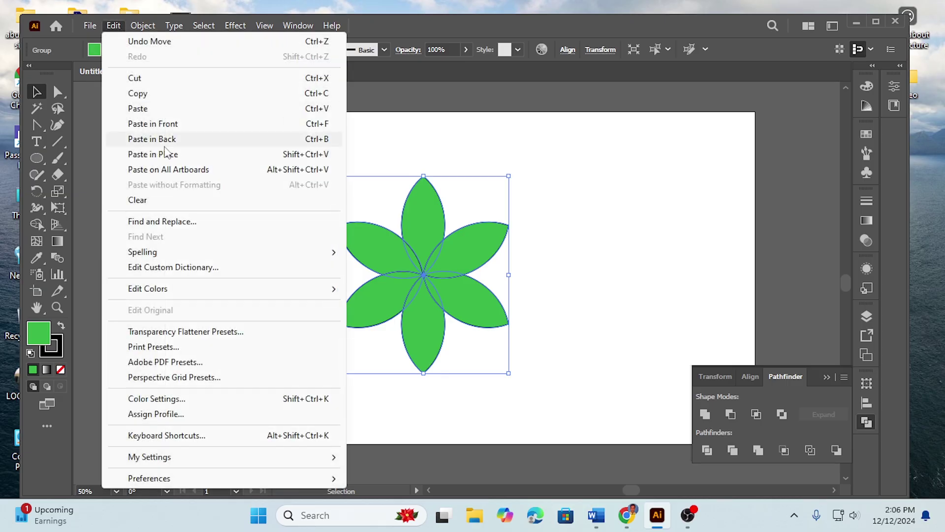
{"action": "left_click", "coordinate": [162, 124]}
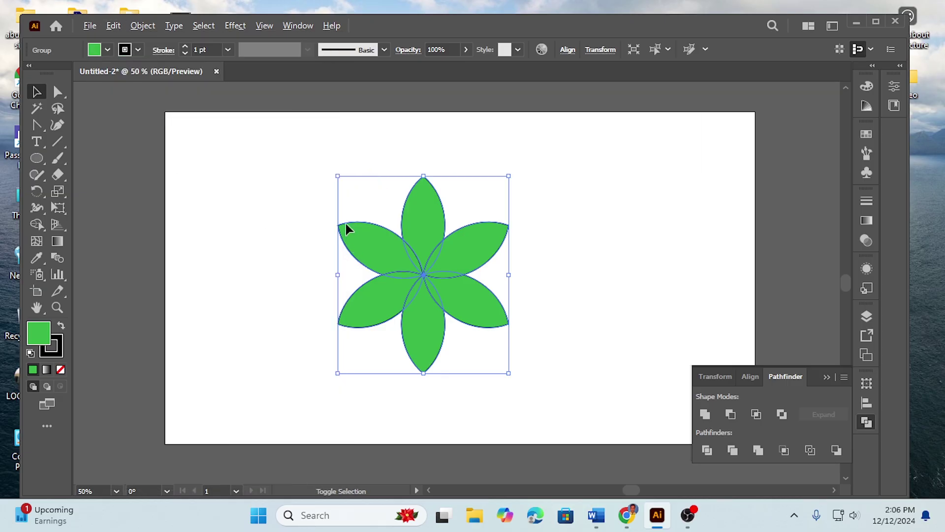
{"action": "left_click_drag", "start_coordinate": [337, 174], "coordinate": [367, 218]}
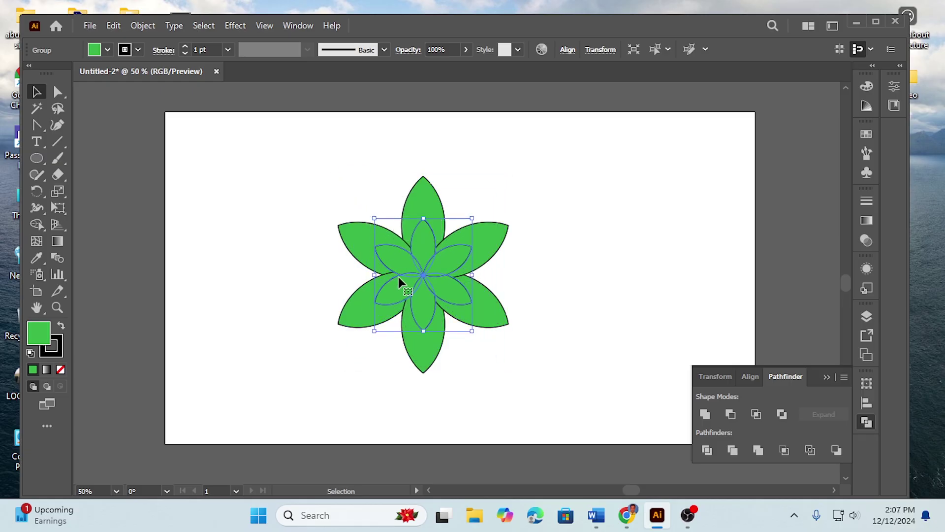
{"action": "left_click_drag", "start_coordinate": [373, 218], "coordinate": [370, 213]}
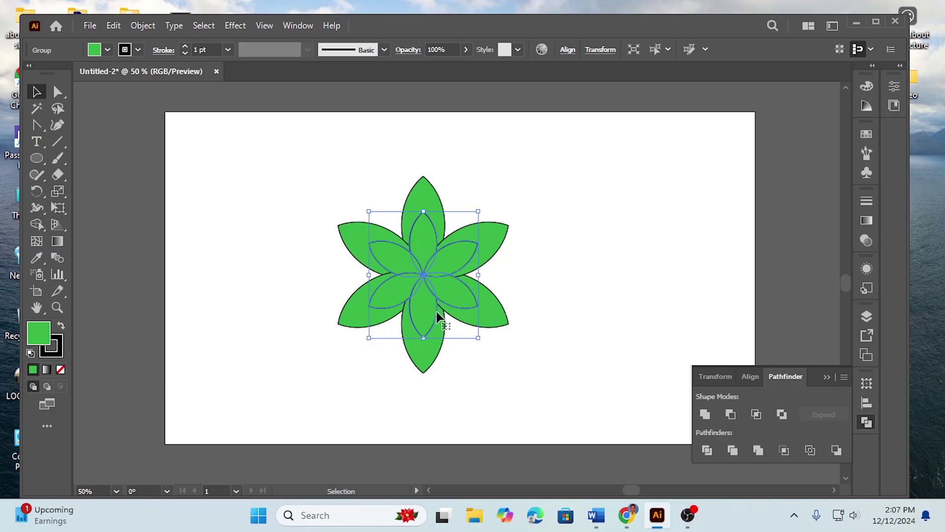
- Rotate the smaller flower copy about 27° counterclockwise, fill it with the magenta swatch and deselect it
{"action": "left_click_drag", "start_coordinate": [485, 340], "coordinate": [501, 305]}
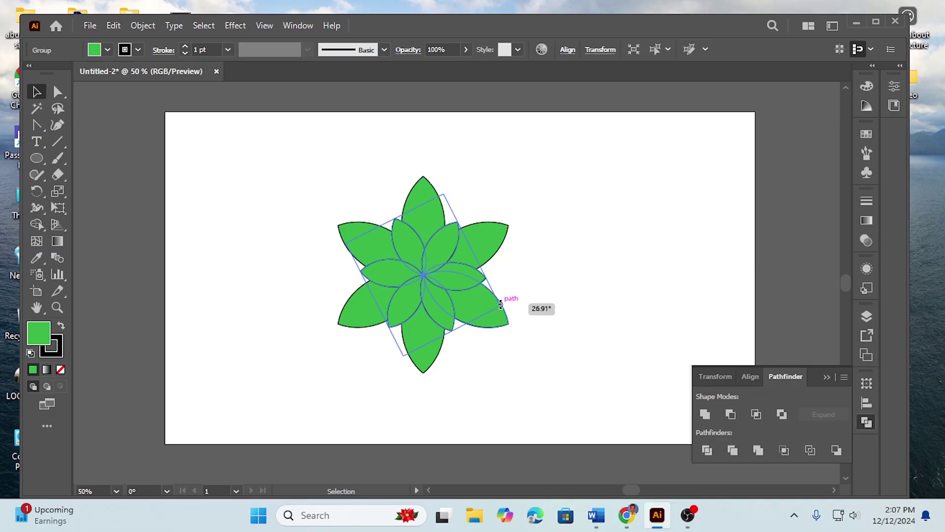
{"action": "key", "text": "Escape"}
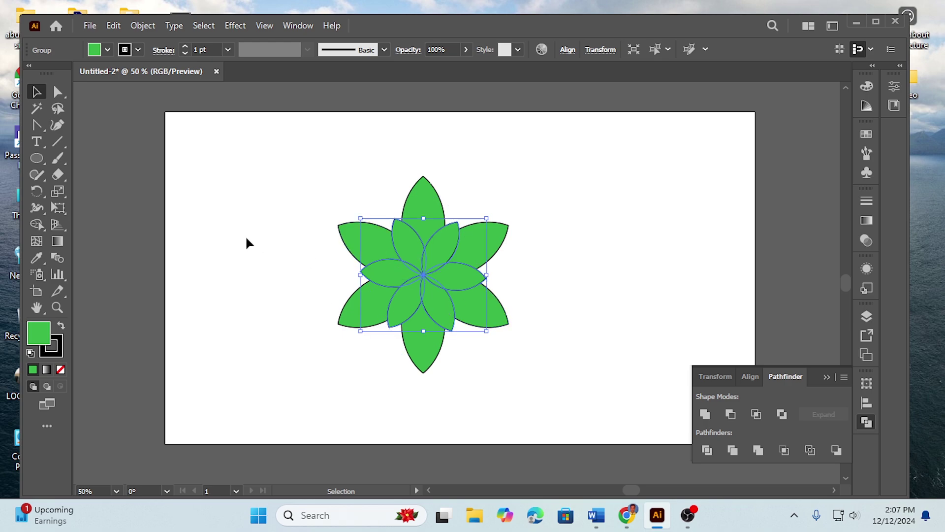
{"action": "left_click", "coordinate": [112, 51]}
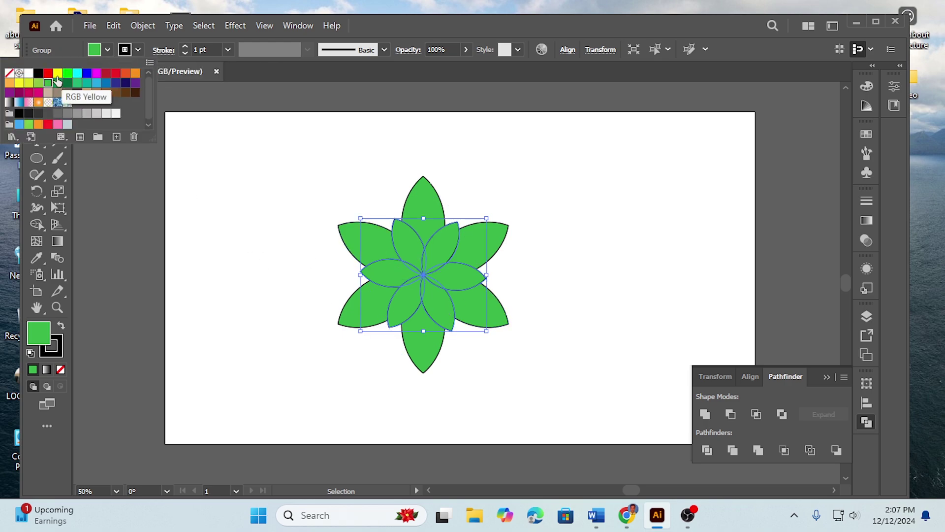
{"action": "left_click", "coordinate": [97, 73]}
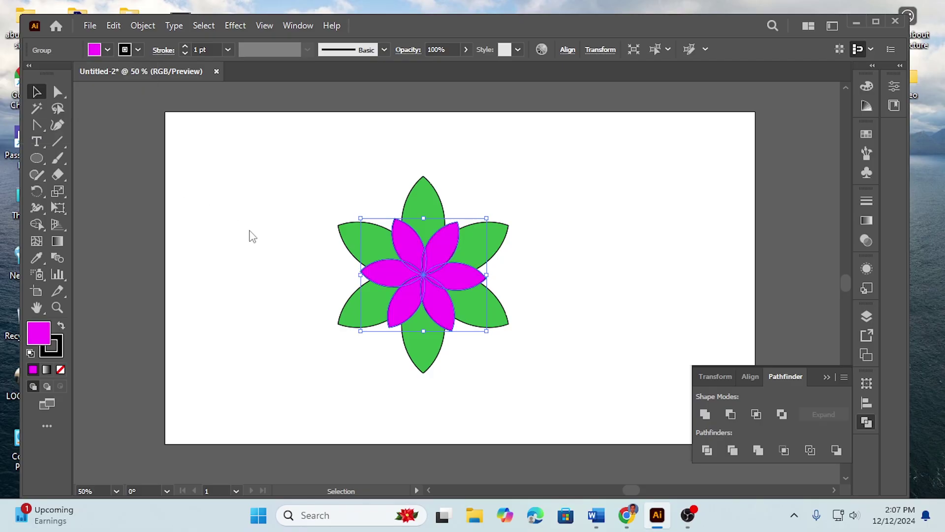
{"action": "left_click", "coordinate": [271, 288]}
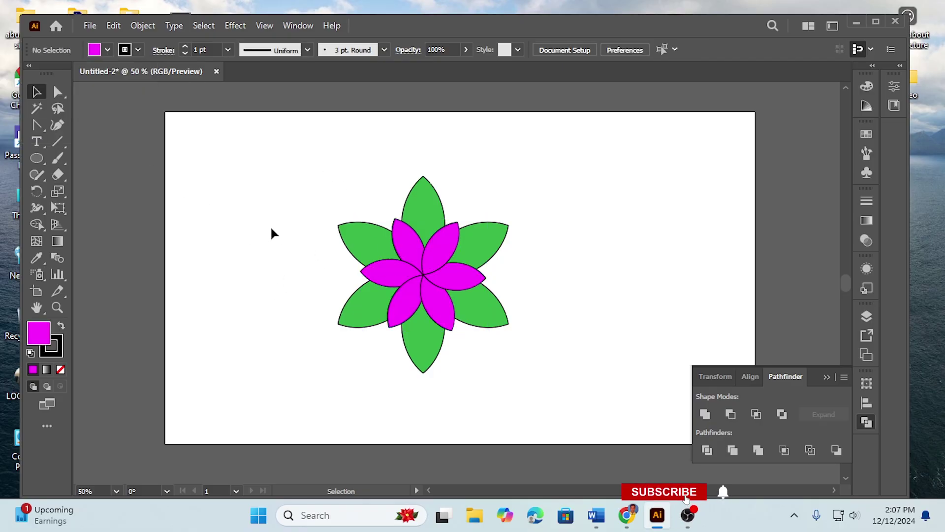
- Duplicate the magenta flower in front of itself and scale the copy around its centre to just over half size
{"action": "left_click", "coordinate": [418, 274]}
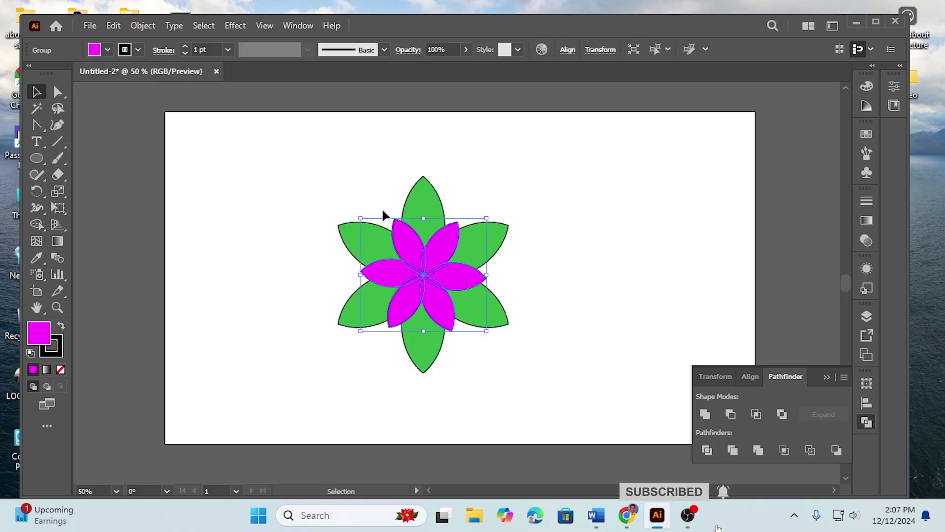
{"action": "left_click", "coordinate": [119, 28]}
{"action": "left_click", "coordinate": [144, 93]}
{"action": "left_click", "coordinate": [112, 26]}
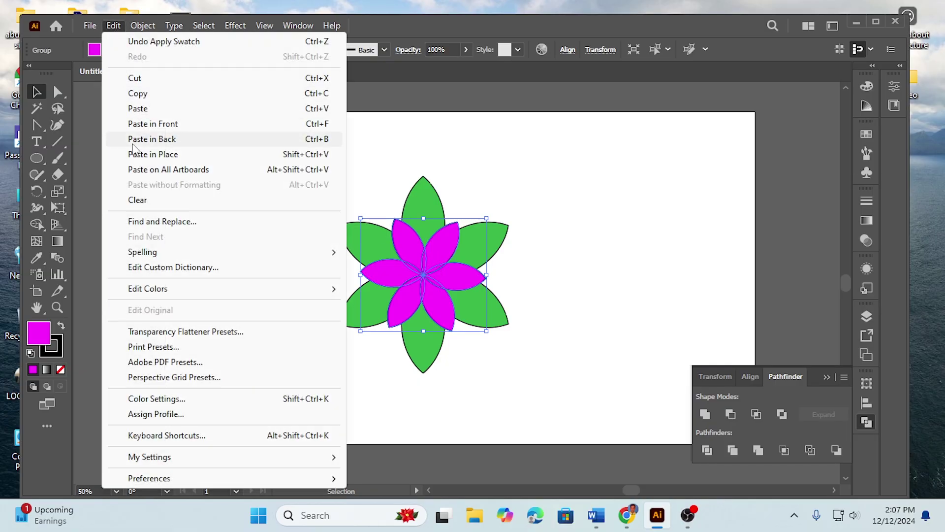
{"action": "left_click", "coordinate": [175, 125]}
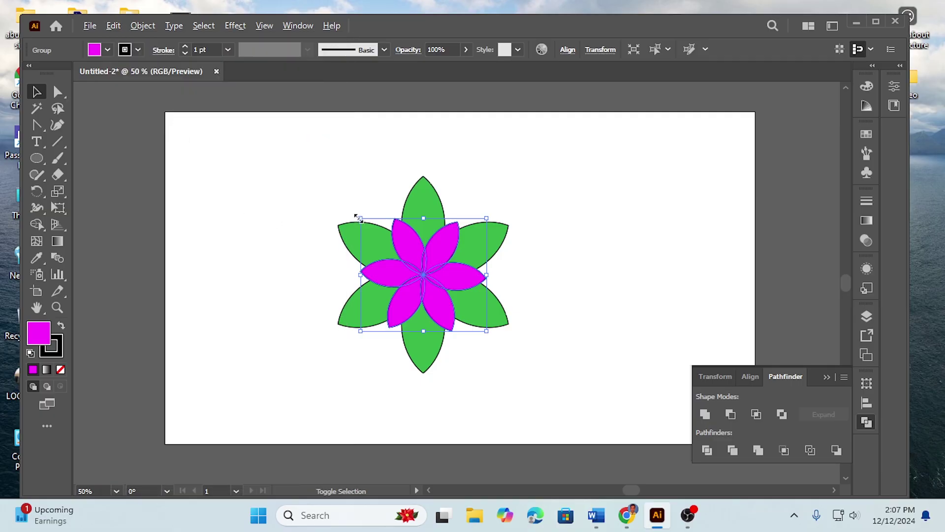
{"action": "left_click_drag", "start_coordinate": [361, 218], "coordinate": [386, 242]}
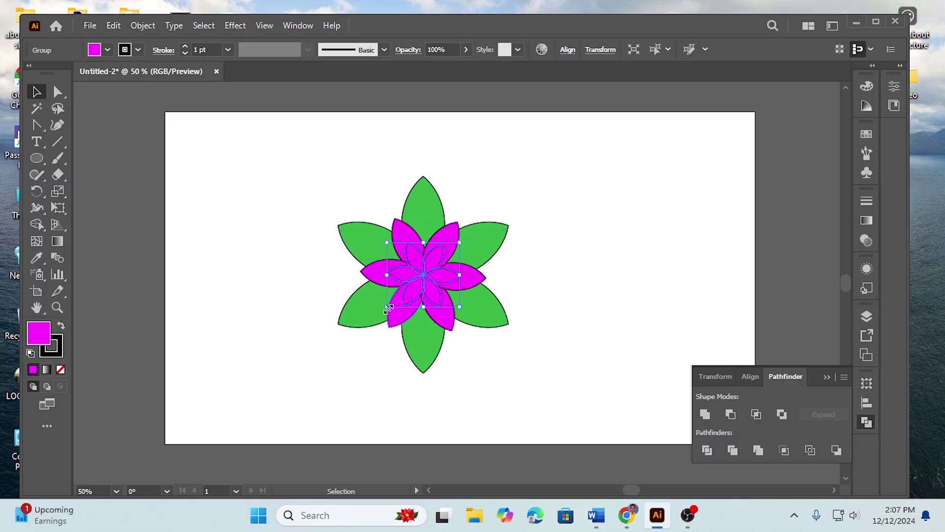
- Rotate the smallest flower clockwise so its petals point between the magenta ones, and fill it with the orange radial gradient swatch
{"action": "left_click_drag", "start_coordinate": [379, 307], "coordinate": [361, 287]}
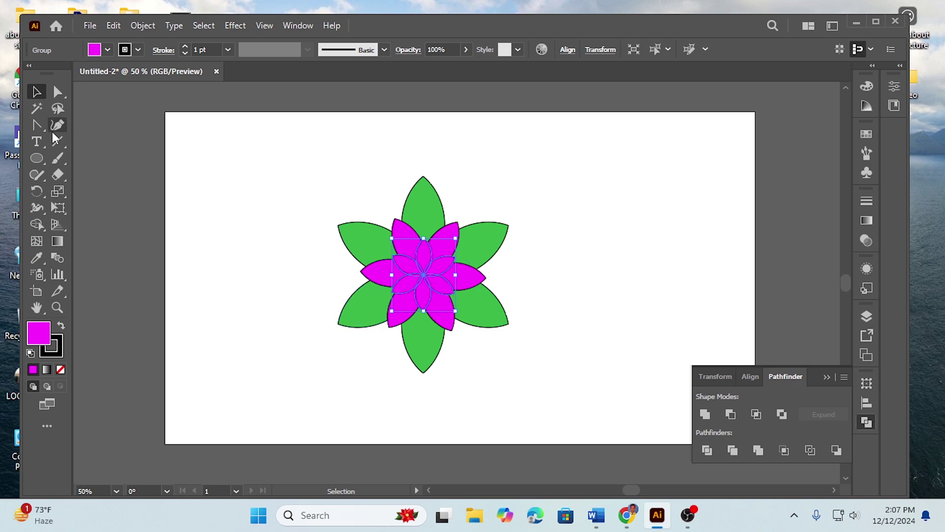
{"action": "left_click", "coordinate": [107, 51]}
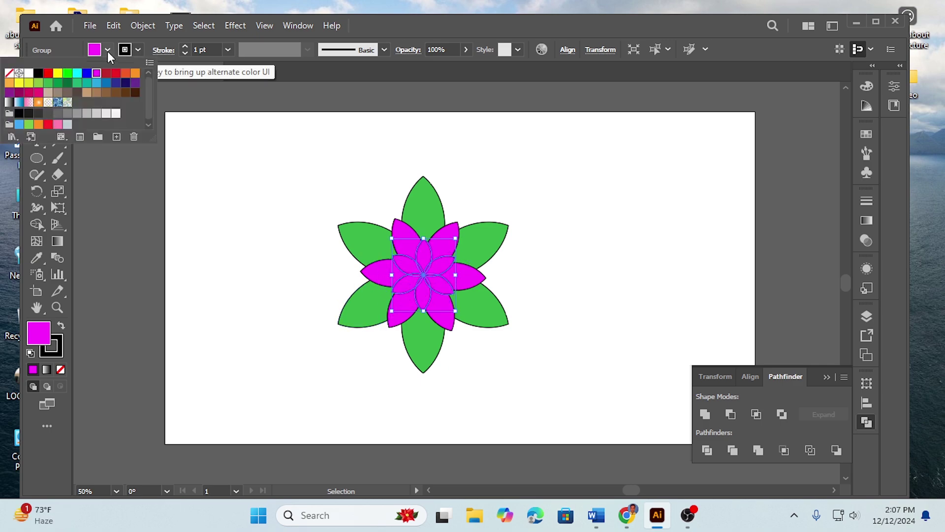
{"action": "left_click", "coordinate": [38, 102]}
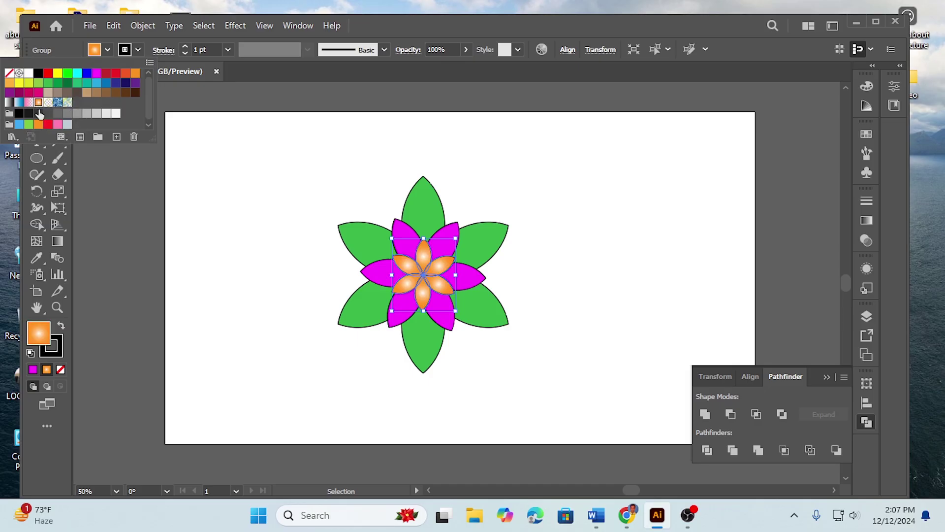
{"action": "left_click", "coordinate": [237, 292]}
{"action": "left_click", "coordinate": [248, 304]}
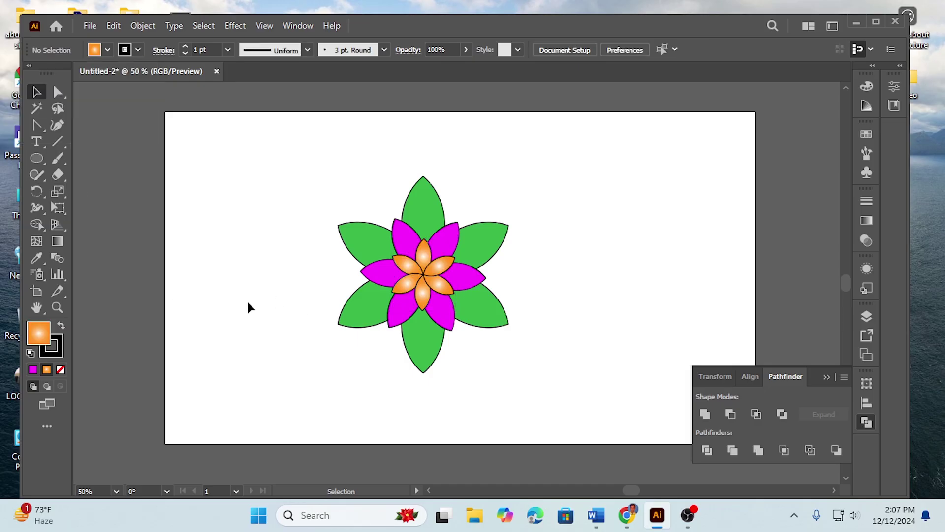
{"action": "left_click_drag", "start_coordinate": [304, 189], "coordinate": [516, 371]}
{"action": "left_click", "coordinate": [249, 260]}
{"action": "left_click", "coordinate": [421, 272]}
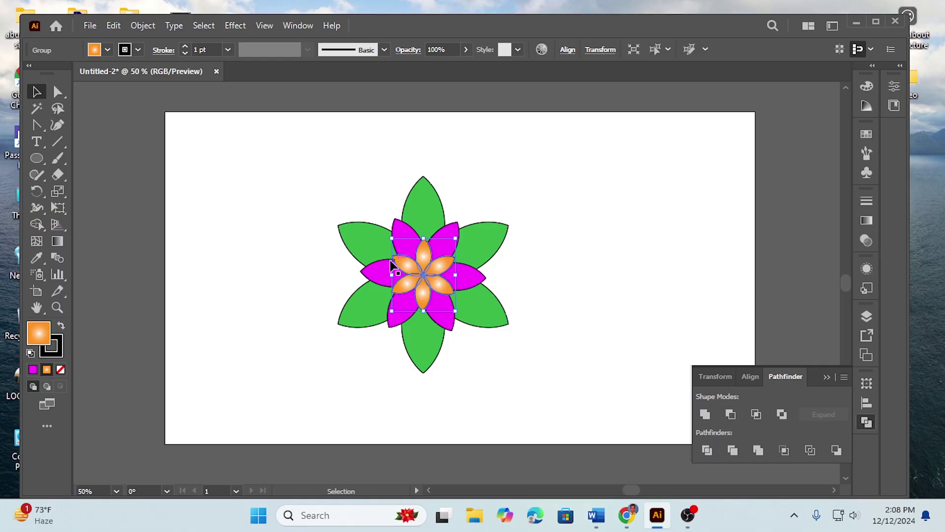
{"action": "left_click", "coordinate": [227, 264]}
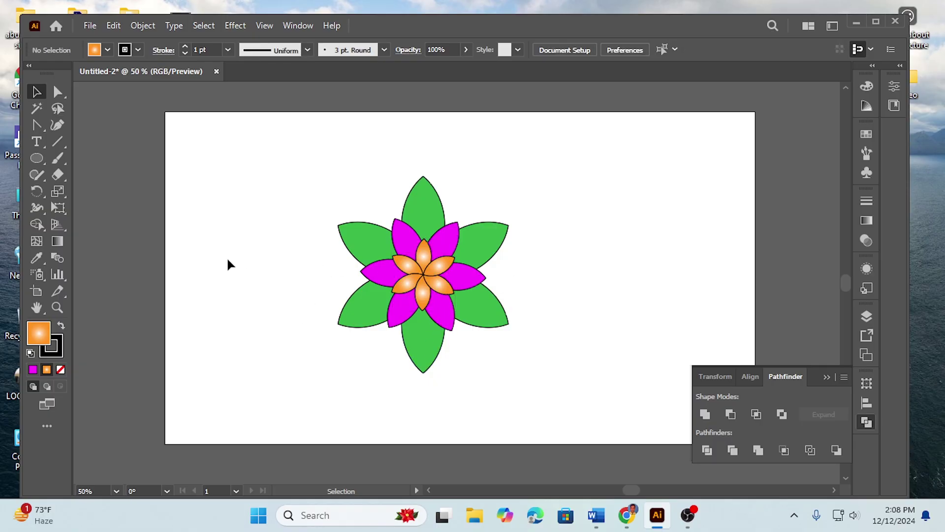
- Draw a small circle over the middle of the flower and move it exactly onto the petals' common centre
{"action": "left_click", "coordinate": [38, 158]}
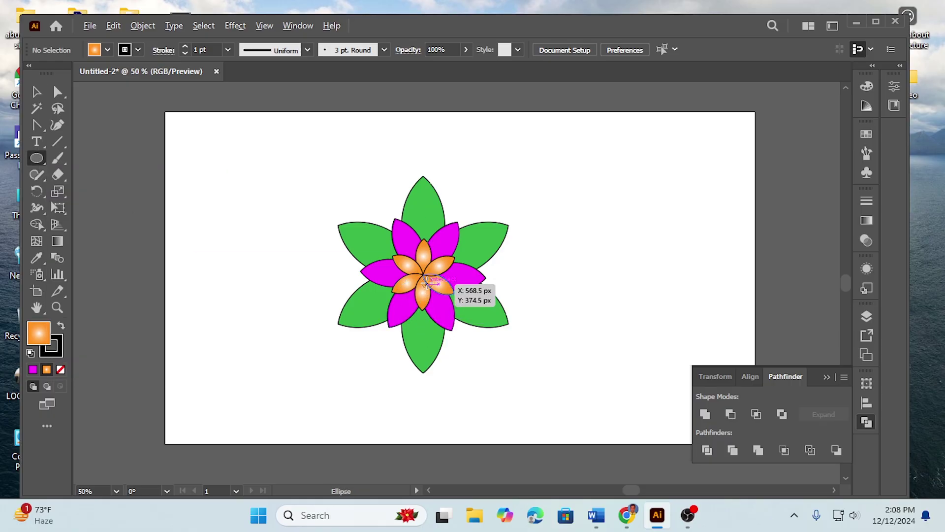
{"action": "left_click_drag", "start_coordinate": [423, 274], "coordinate": [430, 280]}
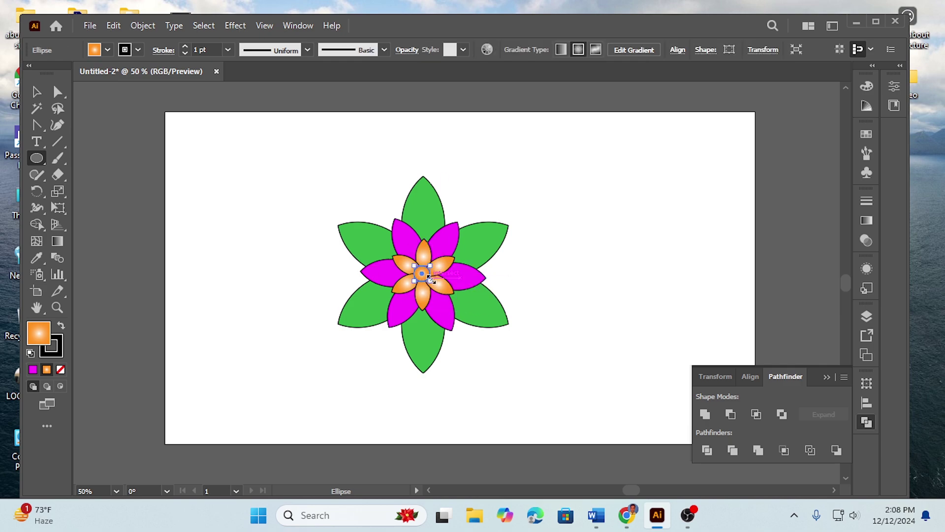
{"action": "left_click", "coordinate": [39, 94]}
{"action": "left_click", "coordinate": [603, 345]}
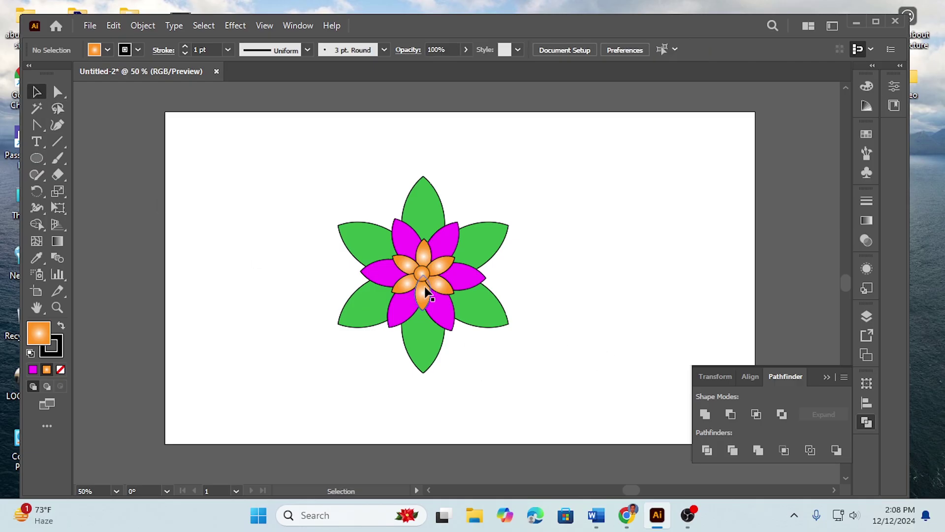
{"action": "left_click_drag", "start_coordinate": [421, 273], "coordinate": [423, 275]}
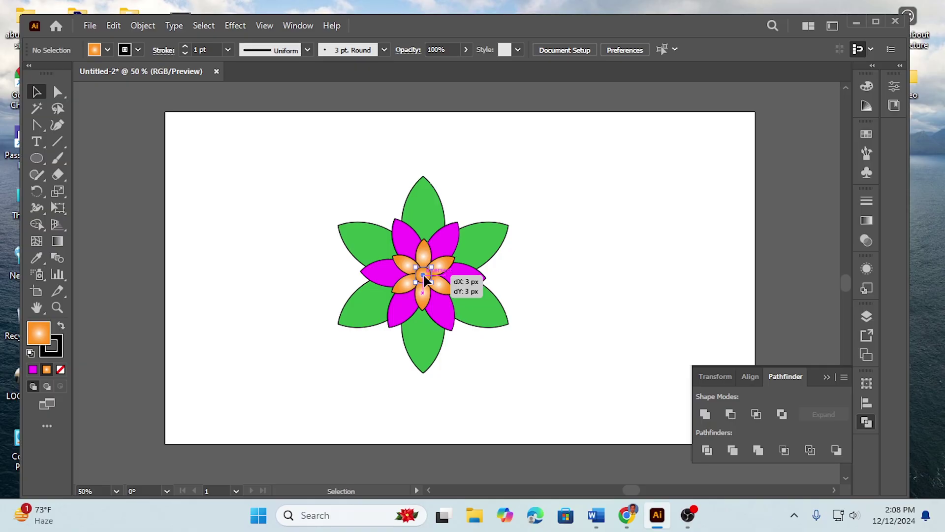
{"action": "left_click_drag", "start_coordinate": [425, 281], "coordinate": [424, 280]}
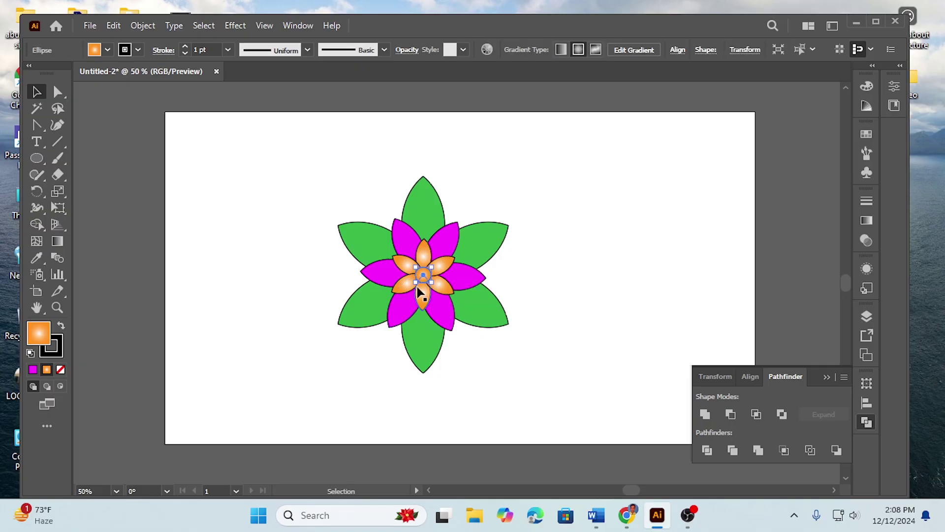
- Fill the centre circle with the RGB Yellow swatch and deselect it
{"action": "left_click", "coordinate": [102, 50]}
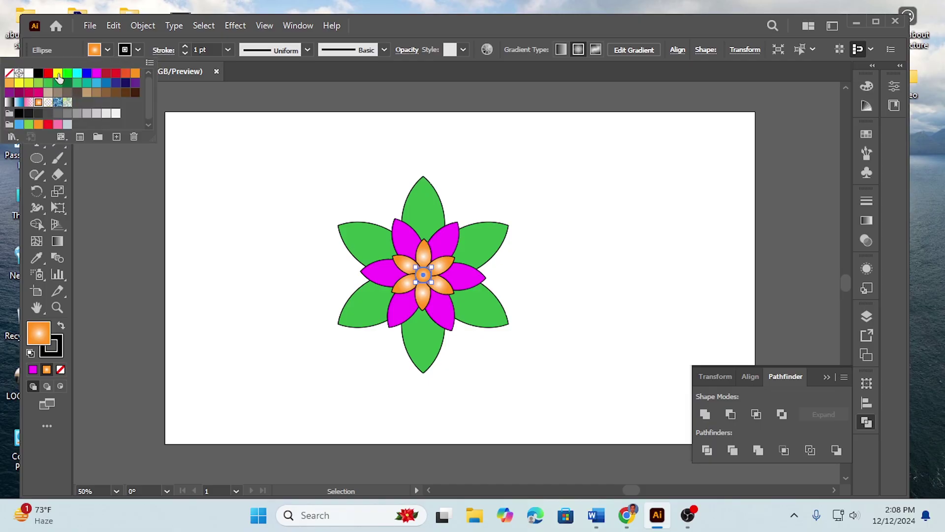
{"action": "left_click", "coordinate": [58, 78]}
{"action": "left_click", "coordinate": [266, 296]}
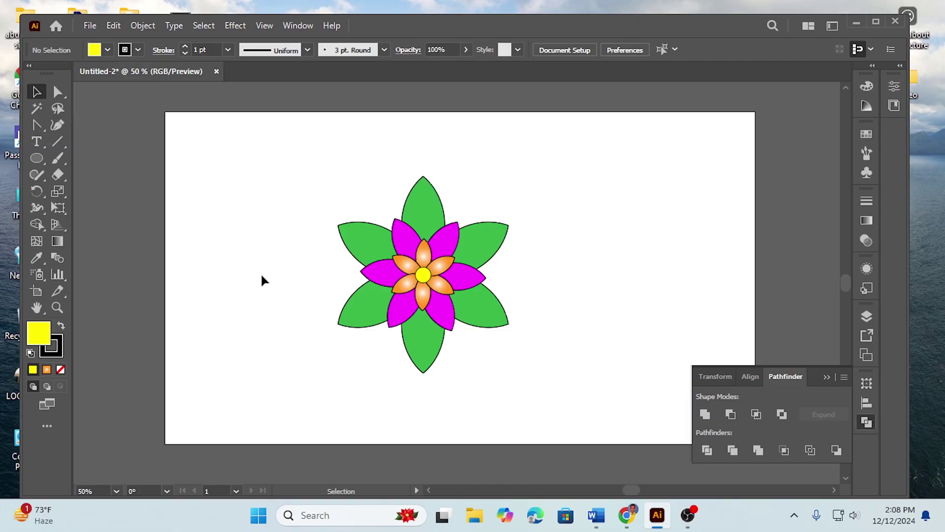
- Select the whole flower, enlarge it around its centre to about the artboard's height, and collapse the Pathfinder panel
{"action": "left_click_drag", "start_coordinate": [299, 218], "coordinate": [576, 365]}
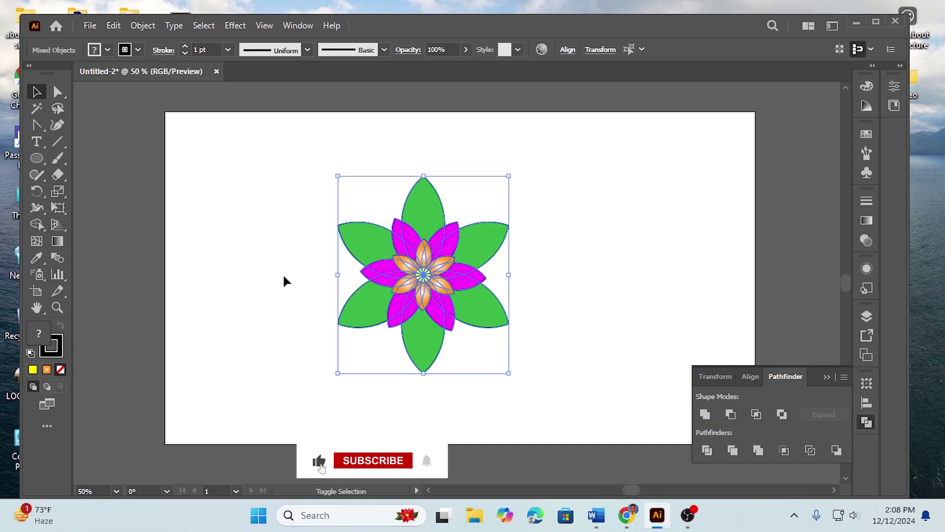
{"action": "left_click_drag", "start_coordinate": [510, 374], "coordinate": [627, 443]}
{"action": "left_click", "coordinate": [640, 268]}
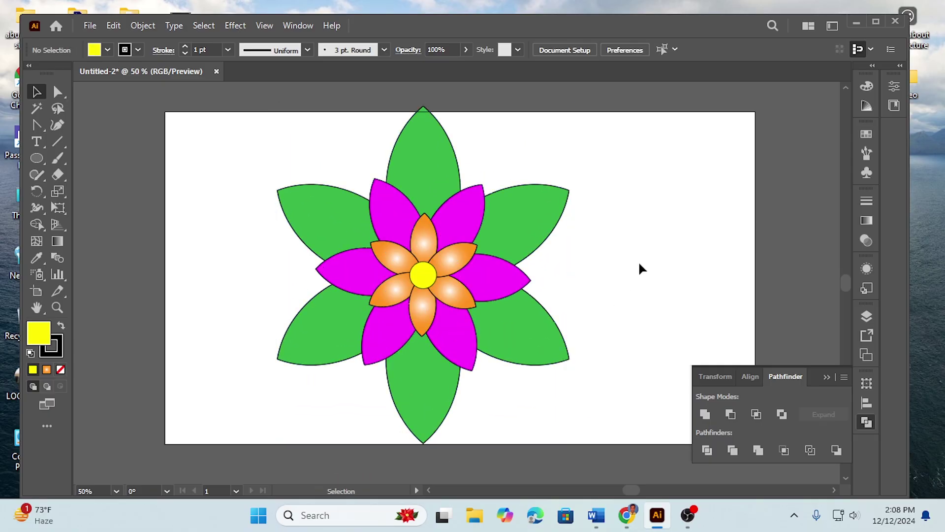
{"action": "left_click", "coordinate": [826, 377]}
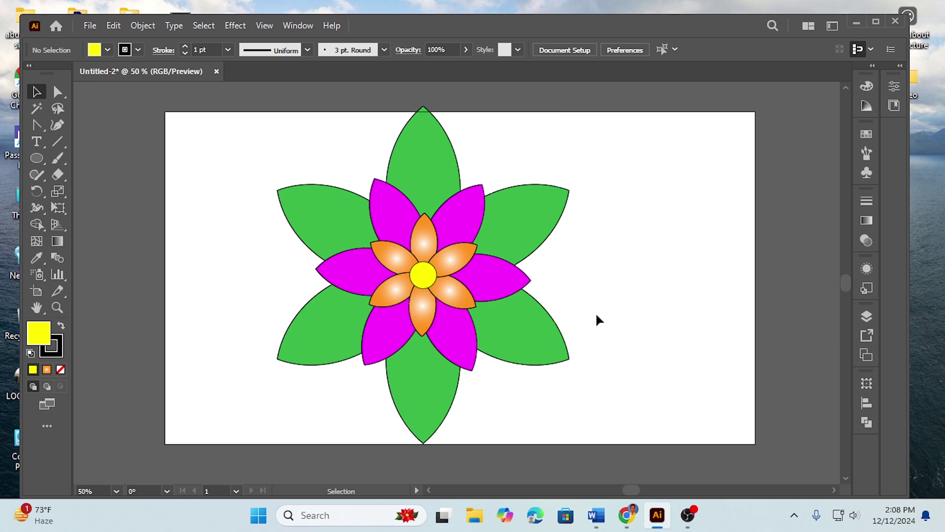
- Move the whole flower slightly right and down, and shrink it a little to fit within the artboard
{"action": "left_click_drag", "start_coordinate": [238, 181], "coordinate": [582, 409]}
{"action": "left_click_drag", "start_coordinate": [422, 275], "coordinate": [446, 274]}
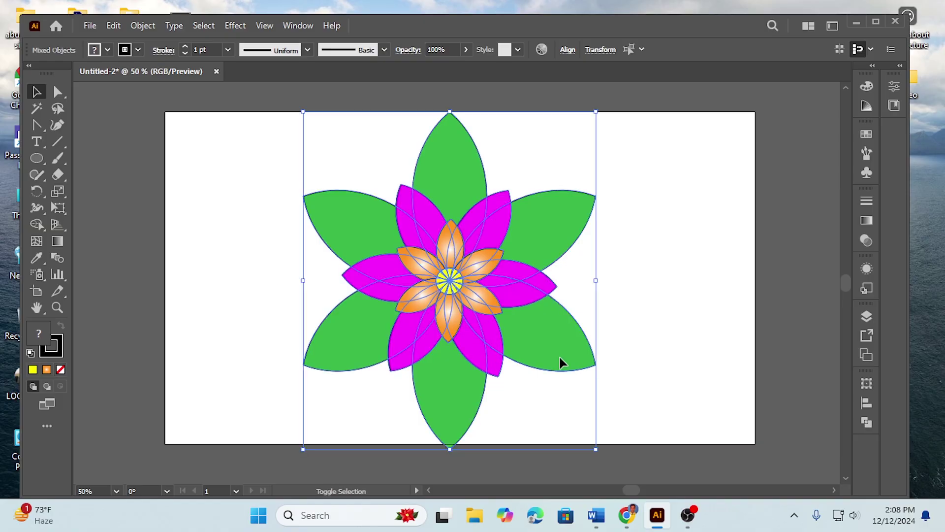
{"action": "left_click_drag", "start_coordinate": [595, 449], "coordinate": [589, 442]}
{"action": "left_click", "coordinate": [228, 221]}
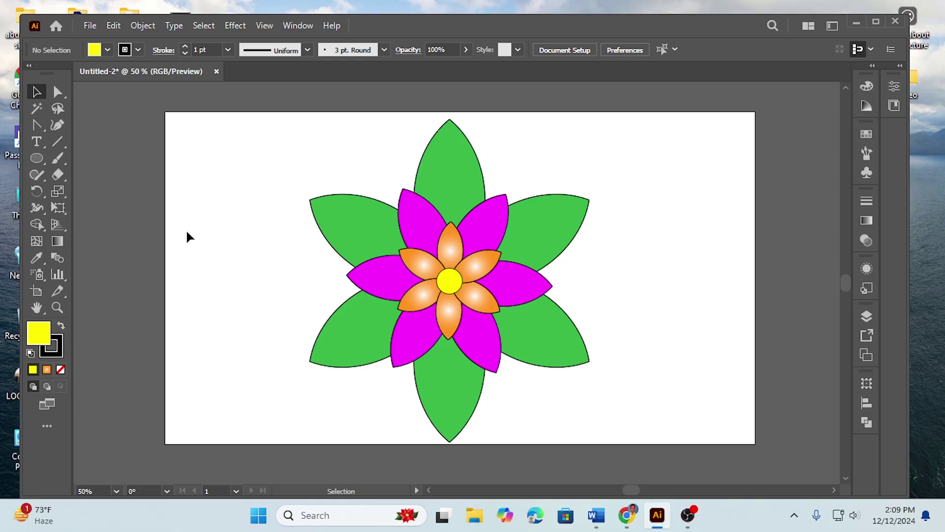
- Remove the stroke from all parts of the flower and deselect it
{"action": "left_click", "coordinate": [55, 344]}
{"action": "left_click_drag", "start_coordinate": [254, 174], "coordinate": [525, 411]}
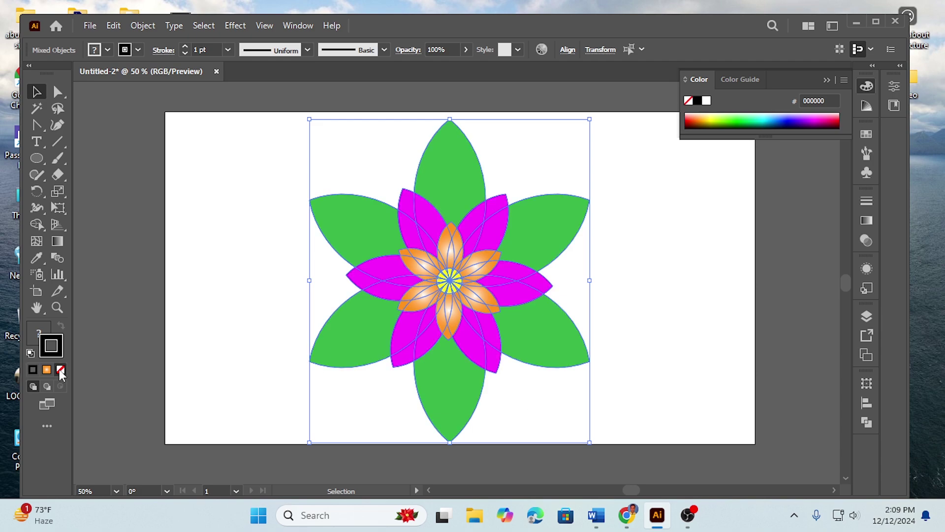
{"action": "left_click", "coordinate": [60, 370]}
{"action": "left_click", "coordinate": [237, 274]}
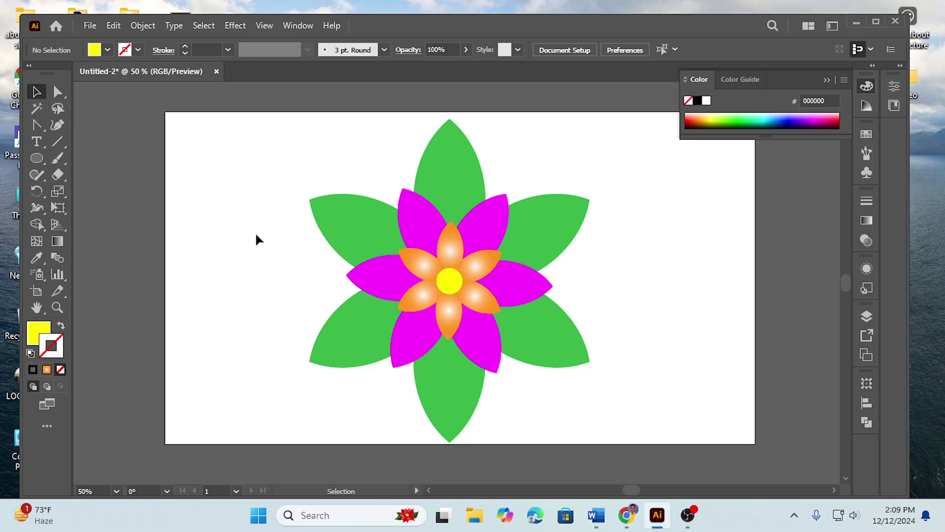
{"action": "left_click_drag", "start_coordinate": [245, 174], "coordinate": [634, 397]}
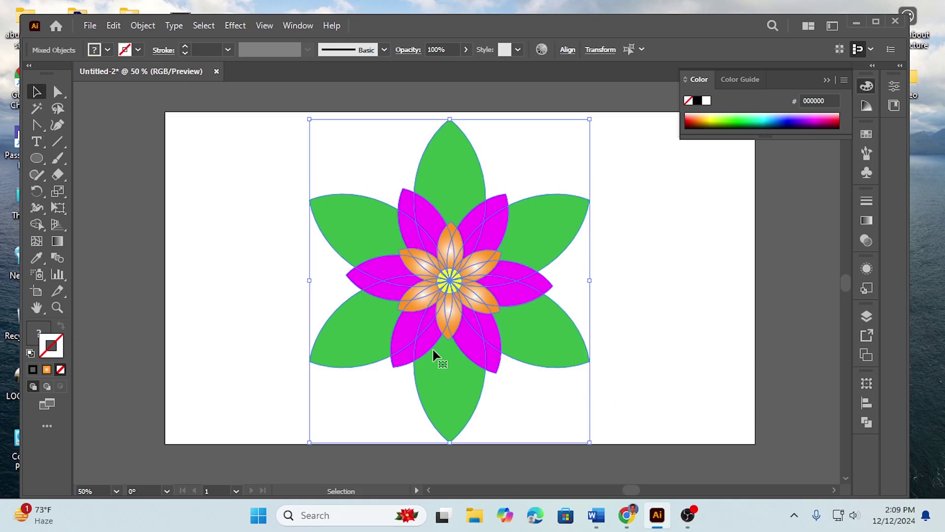
{"action": "left_click", "coordinate": [242, 266]}
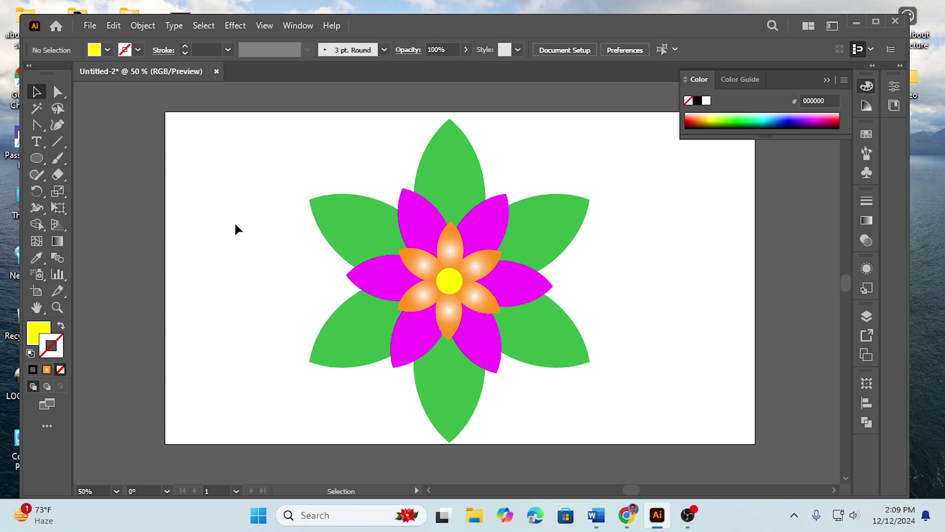
{"action": "left_click_drag", "start_coordinate": [226, 180], "coordinate": [635, 402]}
{"action": "left_click", "coordinate": [259, 211]}
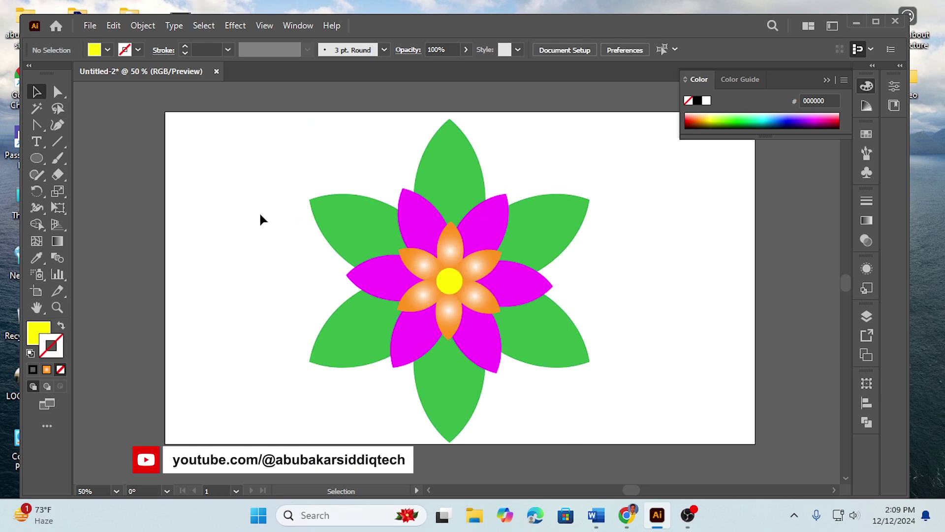